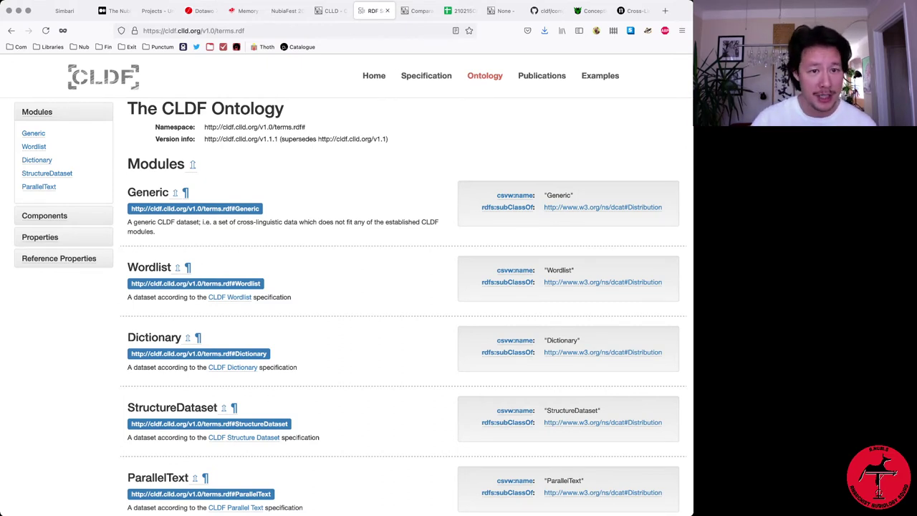
Look at the CLLD project homepage and the Simbari language page on TransNewGuinea.org, ending on the CLLD homepage
click(329, 11)
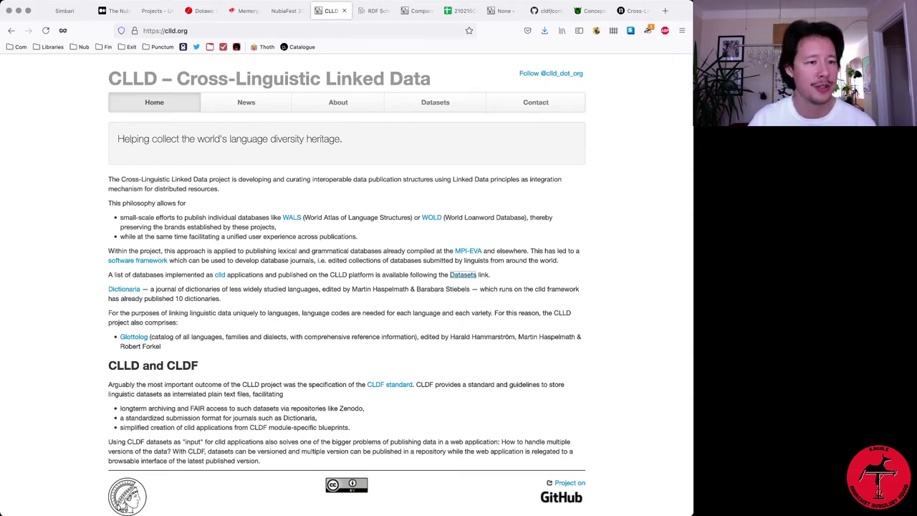
click(64, 11)
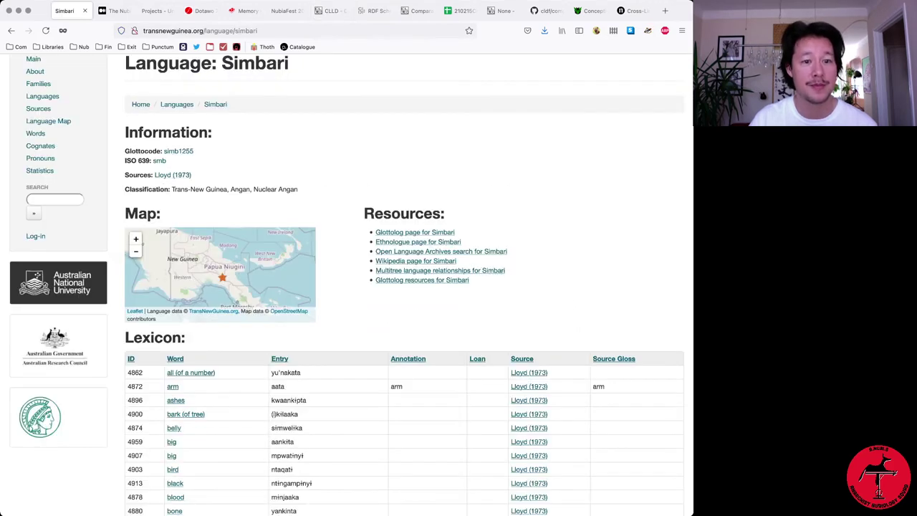
click(331, 11)
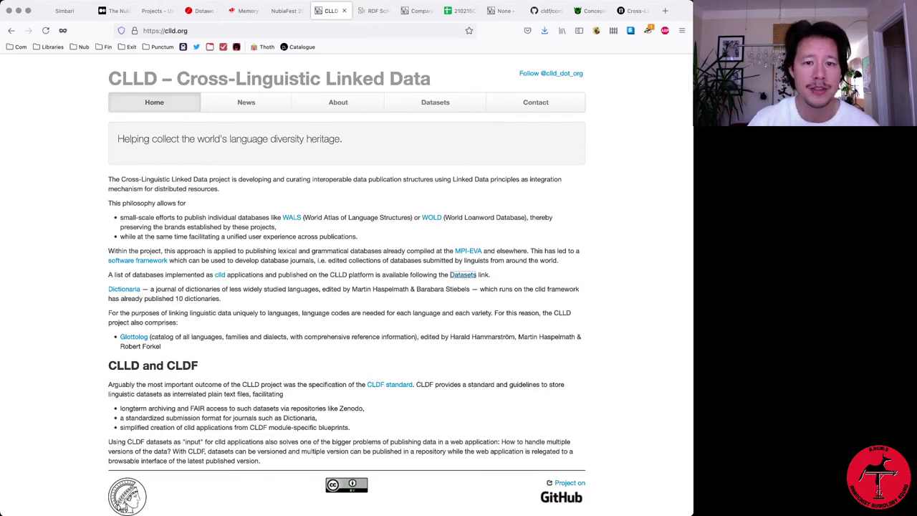
Switch to the 210215CND spreadsheet in Google Sheets and view its ParameterTable, CognatesetTable and CognateTable sheets
click(460, 10)
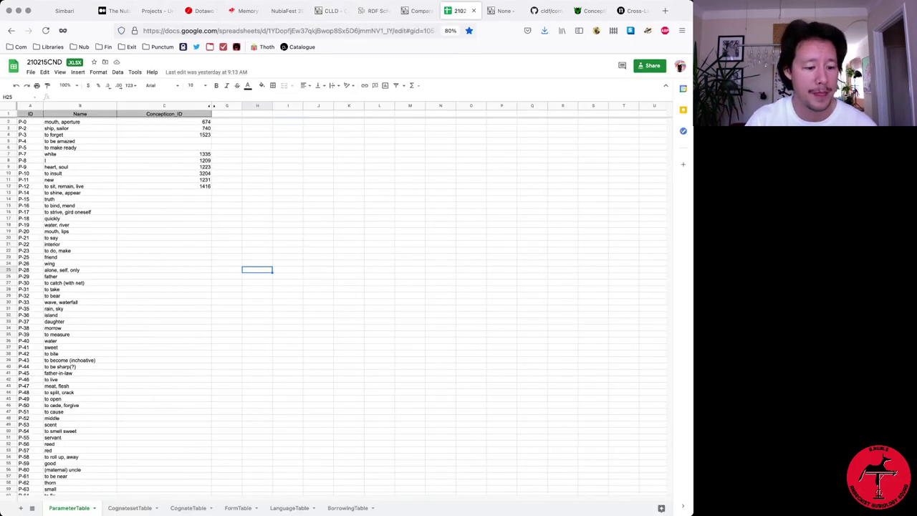
click(130, 508)
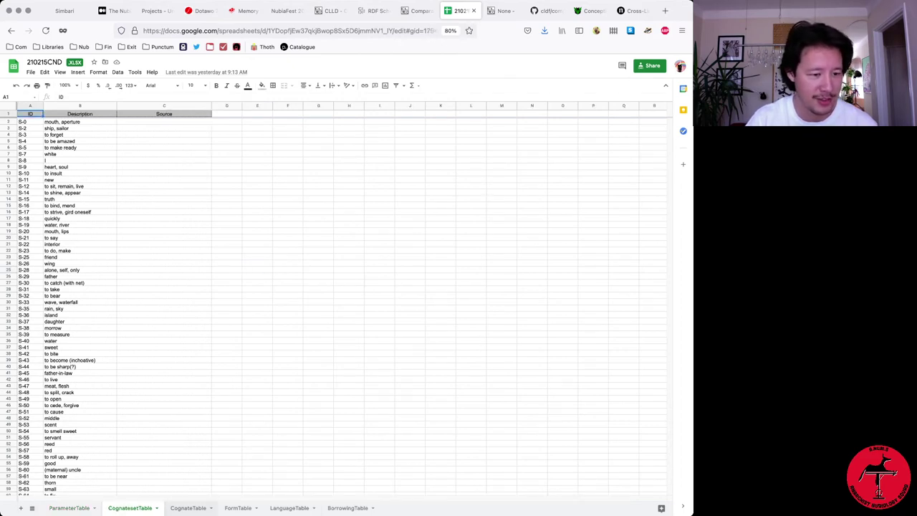
click(187, 508)
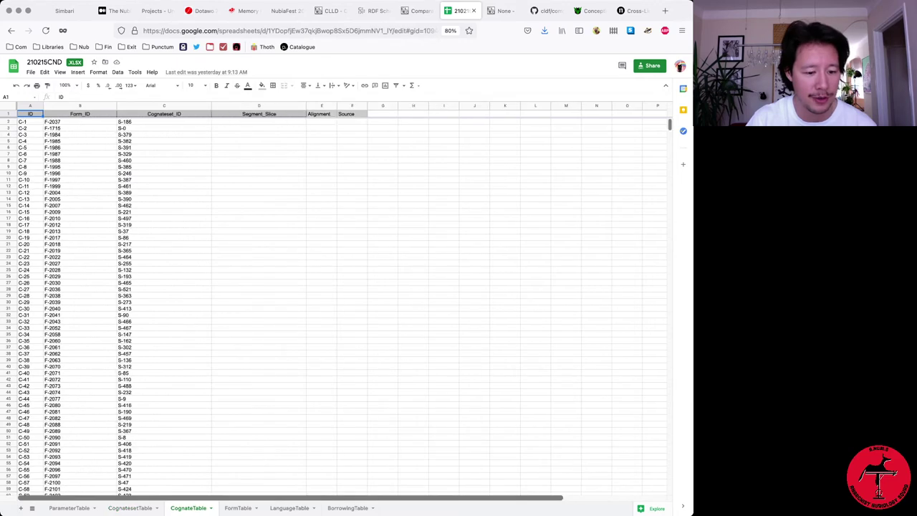
Look through the FormTable sheet's word forms with their language IDs, parameter IDs, comments and sources
click(238, 508)
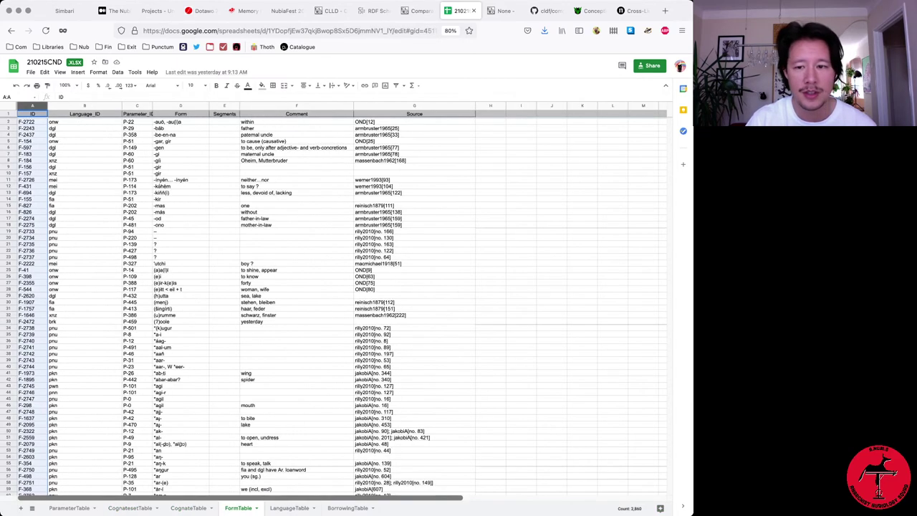
scroll(343, 308, down, 15)
scroll(228, 308, down, 13)
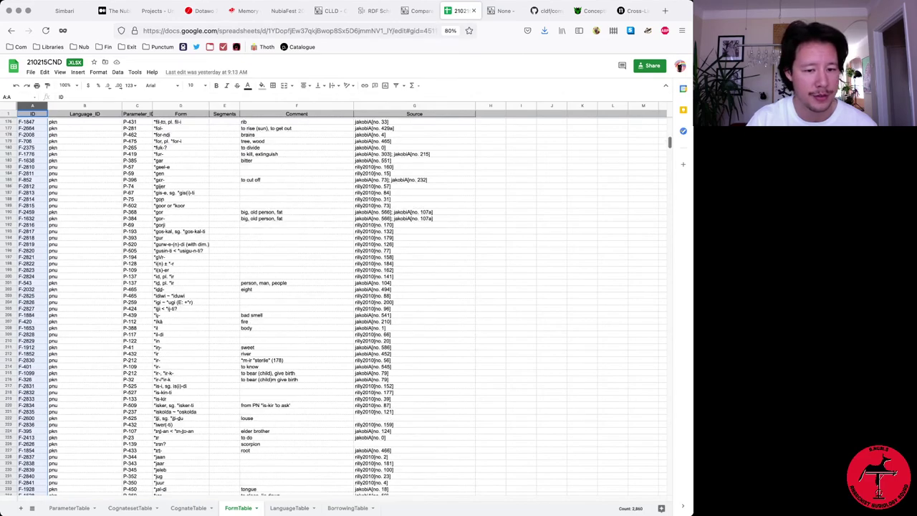
scroll(227, 308, down, 20)
scroll(228, 308, down, 20)
scroll(227, 309, down, 11)
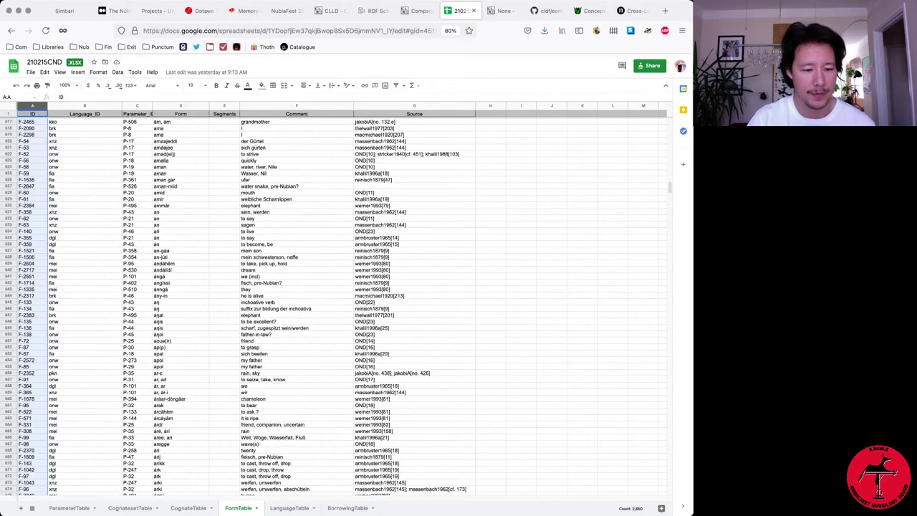
View the LanguageTable and BorrowingTable sheets and return to the FormTable sheet
click(289, 507)
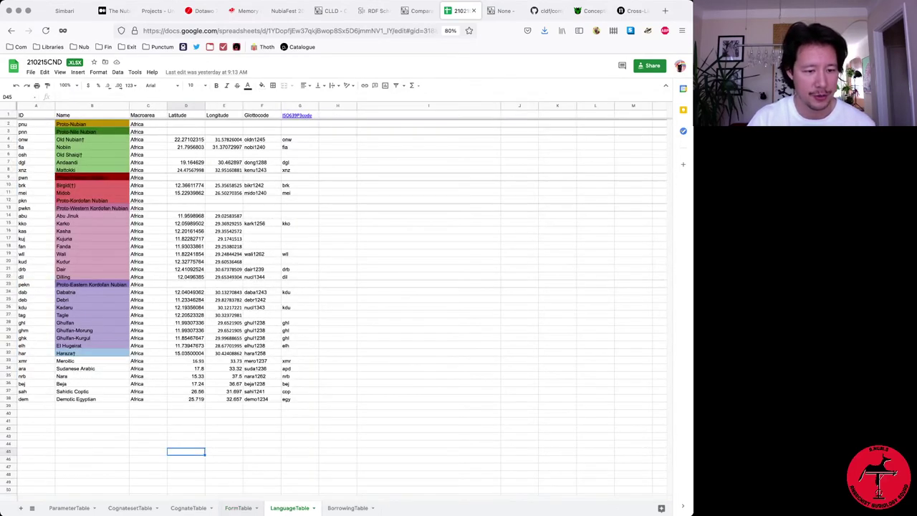
click(238, 508)
click(289, 508)
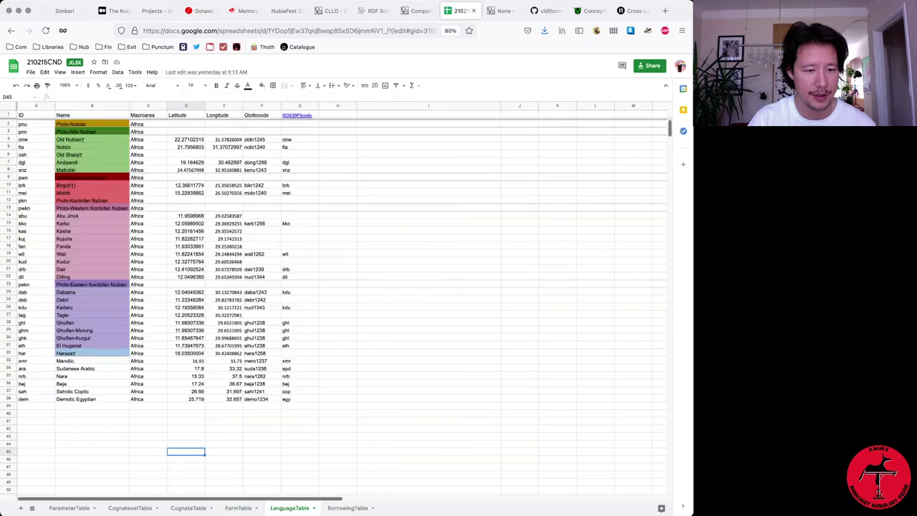
click(347, 508)
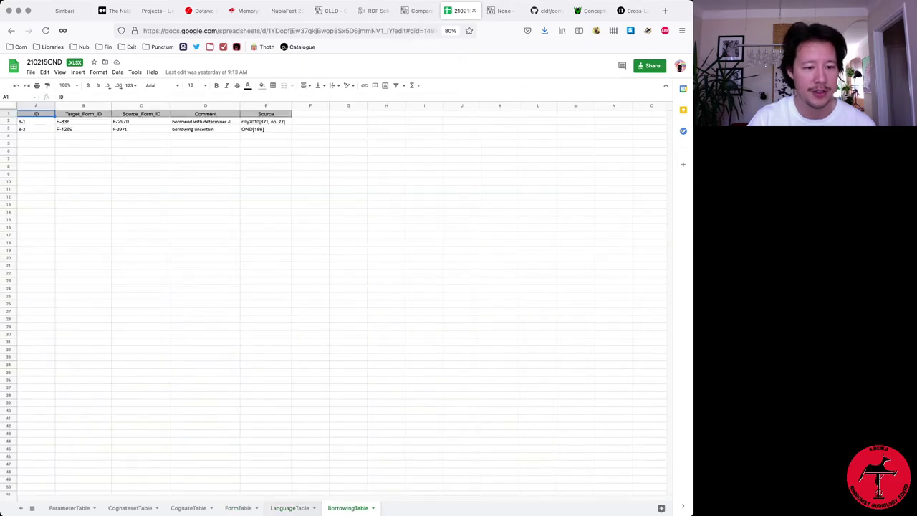
key(alt+Up)
key(alt+Up)
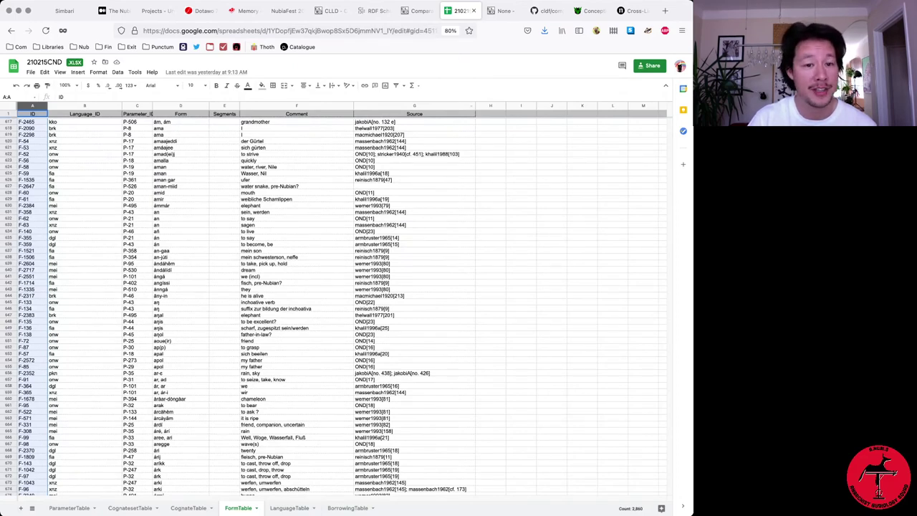
Switch to the Comparative Siouan Dictionary site and skim the introduction on its home page
click(418, 11)
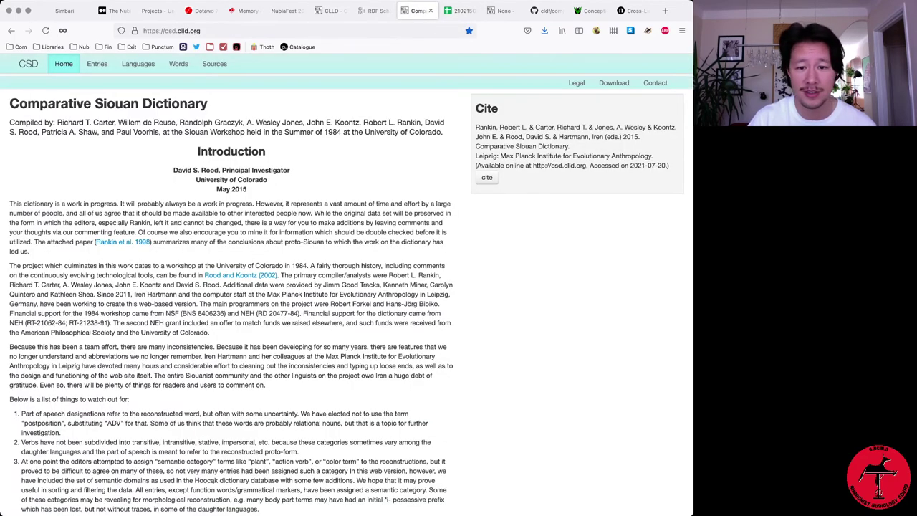
scroll(351, 287, down, 20)
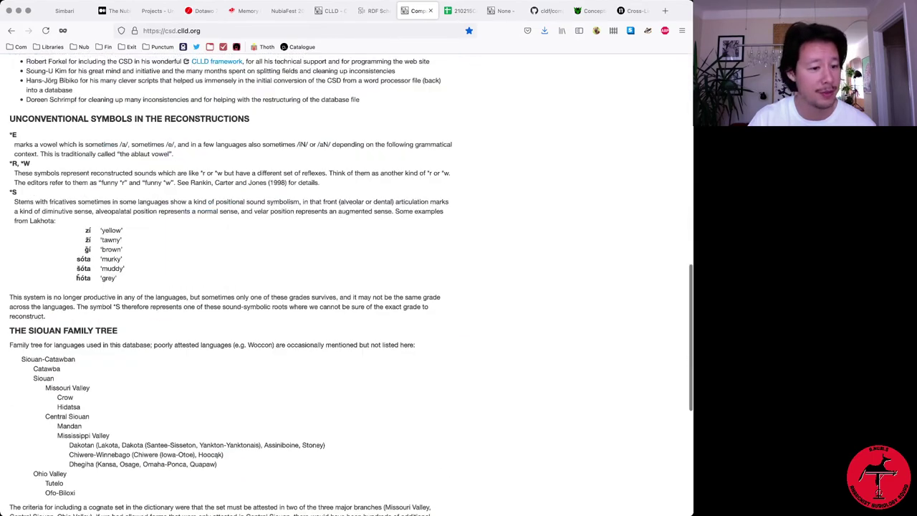
scroll(351, 286, up, 20)
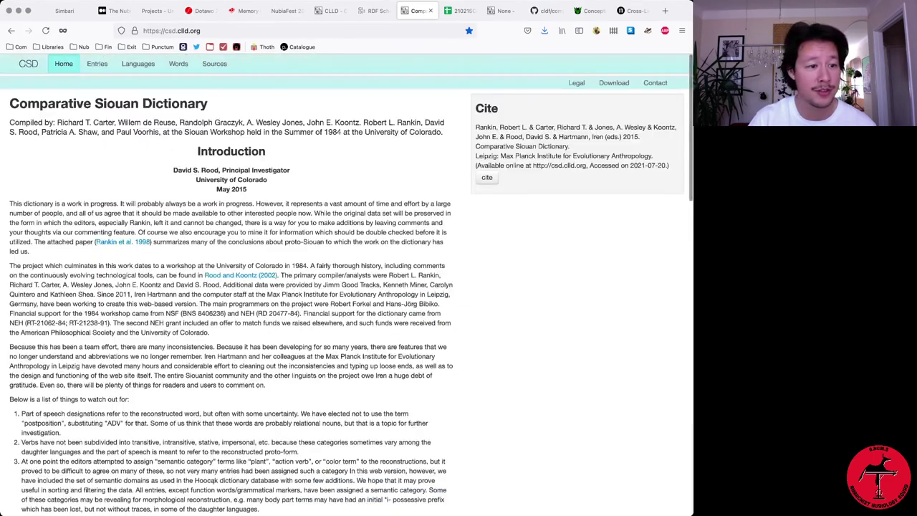
scroll(351, 287, down, 10)
scroll(351, 287, up, 10)
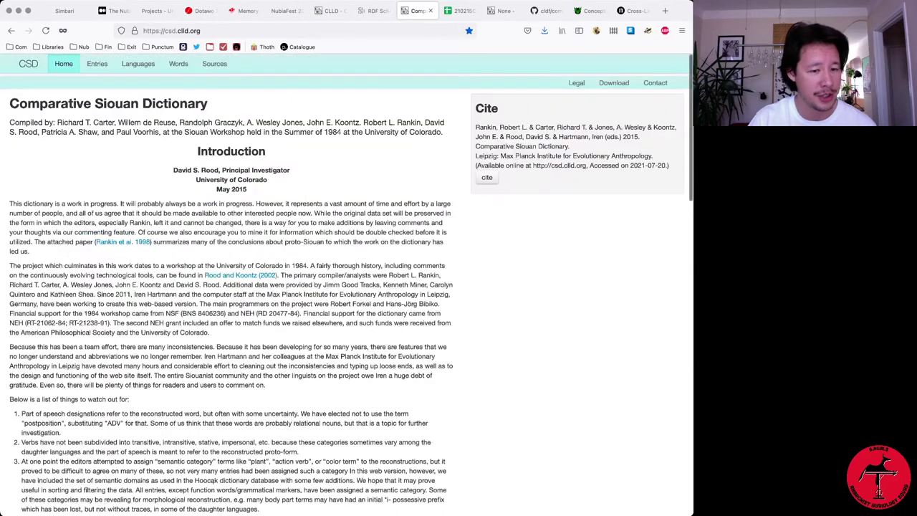
scroll(351, 286, down, 10)
scroll(351, 287, up, 10)
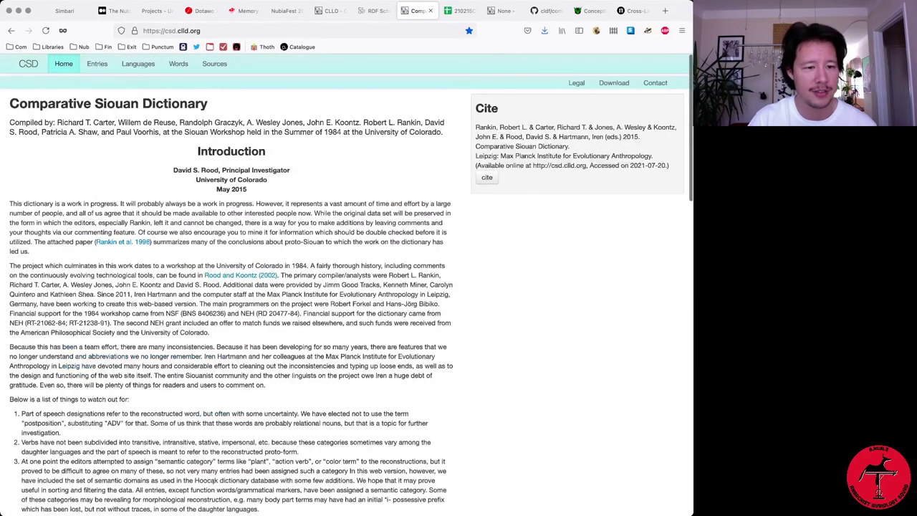
Browse the dictionary's Entries list and go to page 2 of its lemmas
click(96, 63)
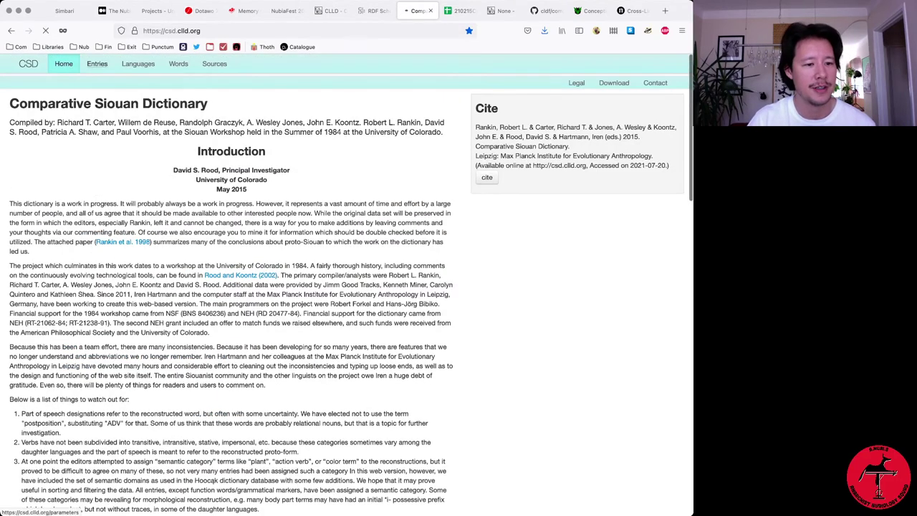
scroll(351, 286, down, 15)
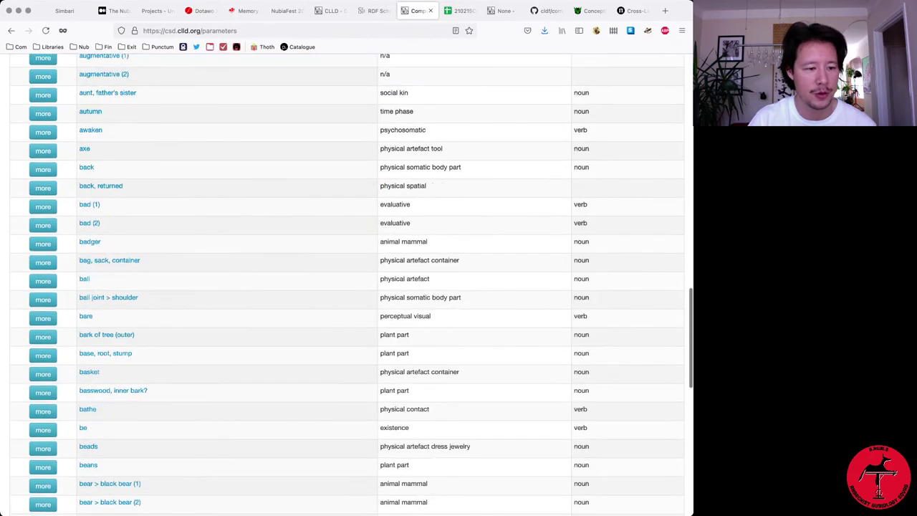
scroll(351, 287, down, 5)
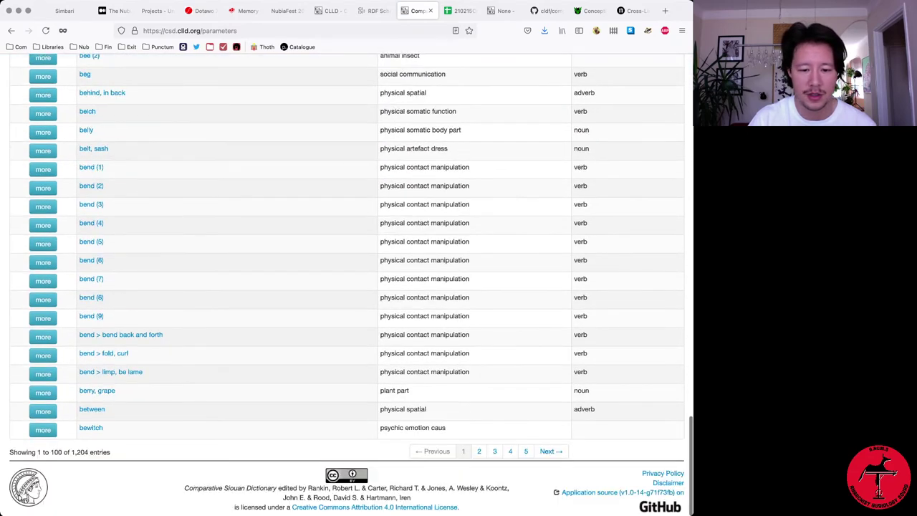
click(478, 450)
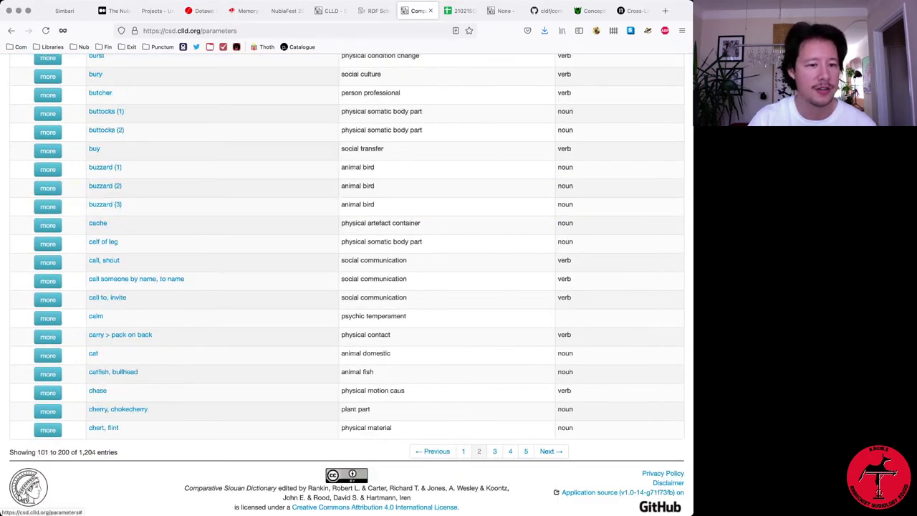
scroll(351, 287, up, 20)
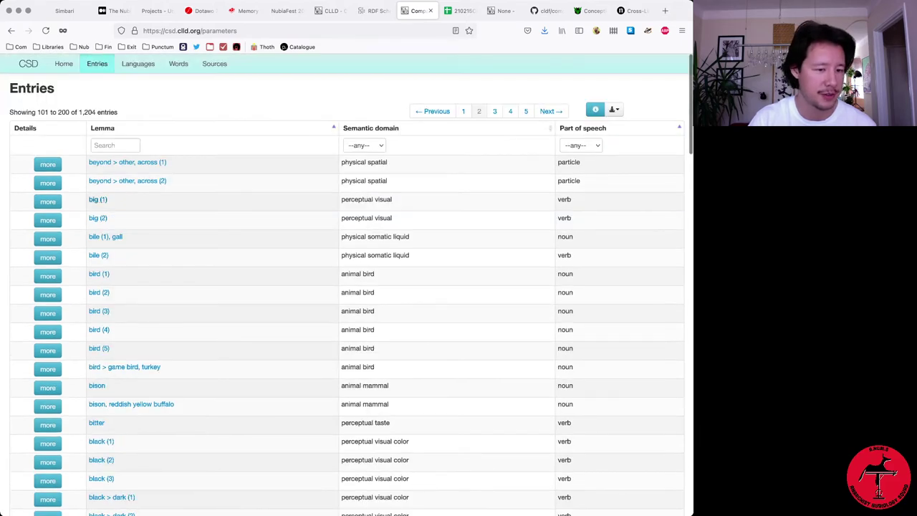
Open the entry "big (1)" and examine its reconstruction tree, general comment, language map and cognate table
click(97, 199)
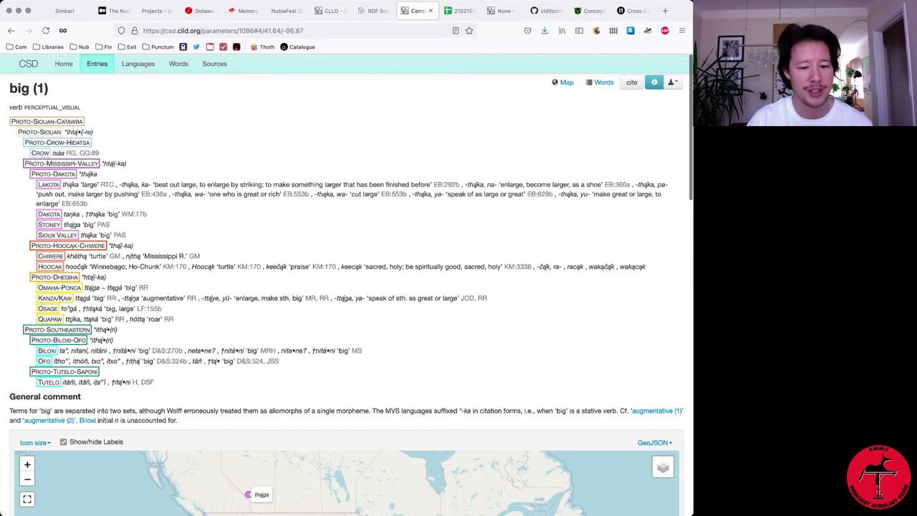
scroll(347, 287, down, 5)
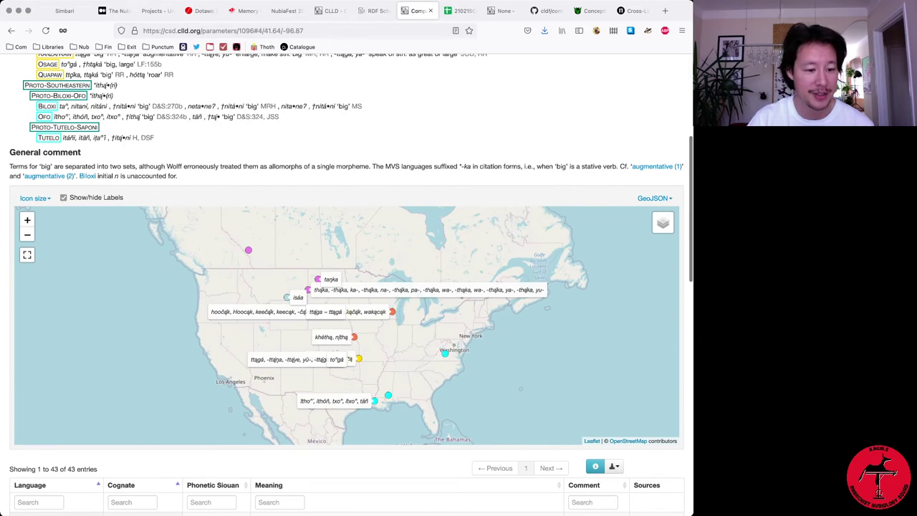
scroll(346, 287, down, 4)
scroll(347, 286, down, 5)
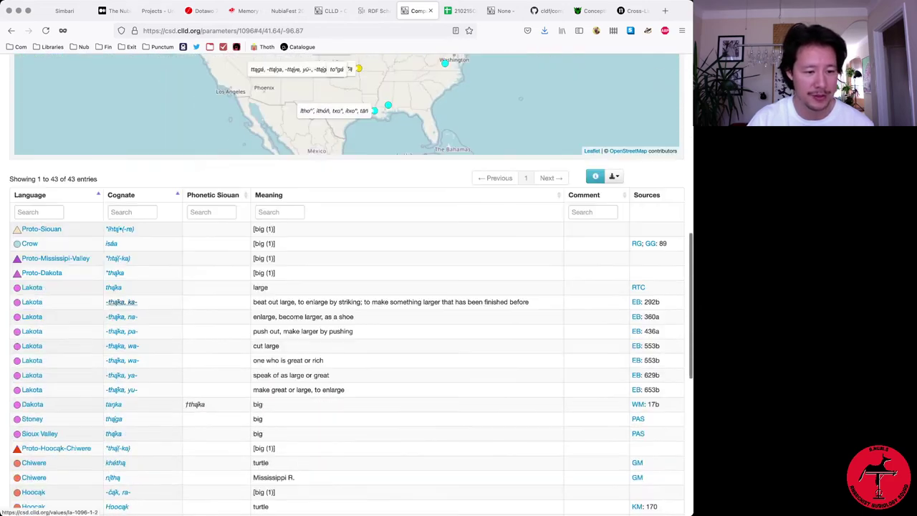
scroll(347, 287, down, 5)
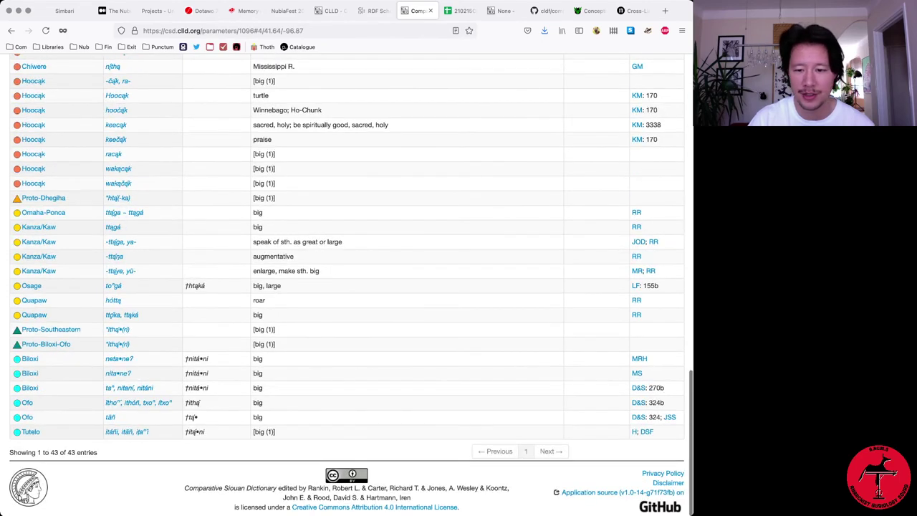
scroll(347, 287, up, 15)
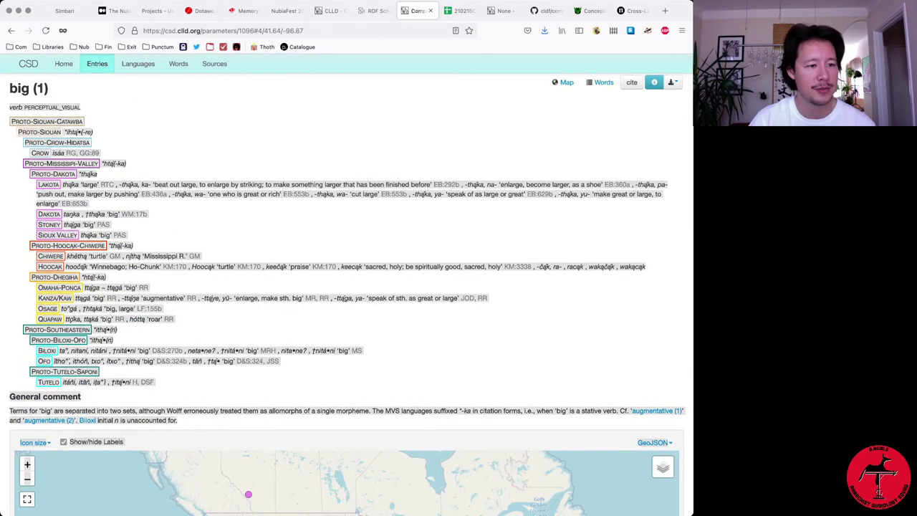
drag(49, 88, 18, 89)
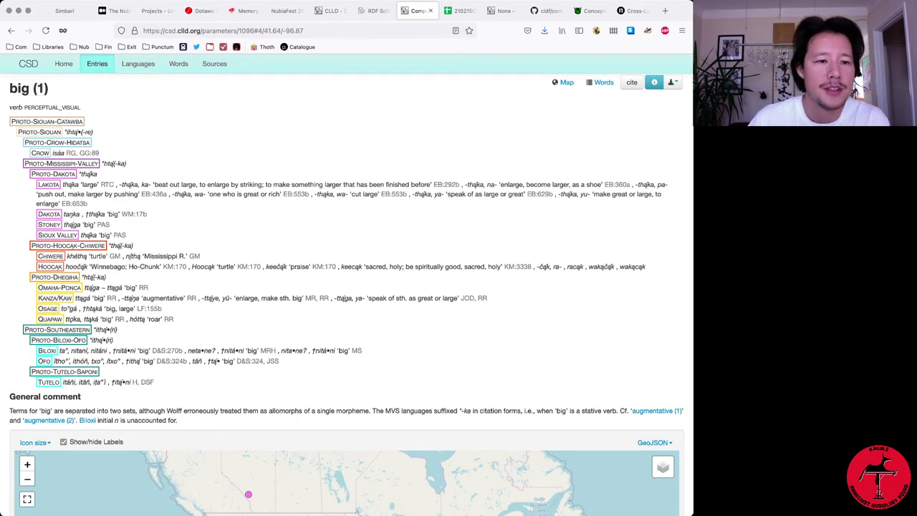
Open the dictionary's Languages page and examine the language map and the list of names with coordinates
click(137, 63)
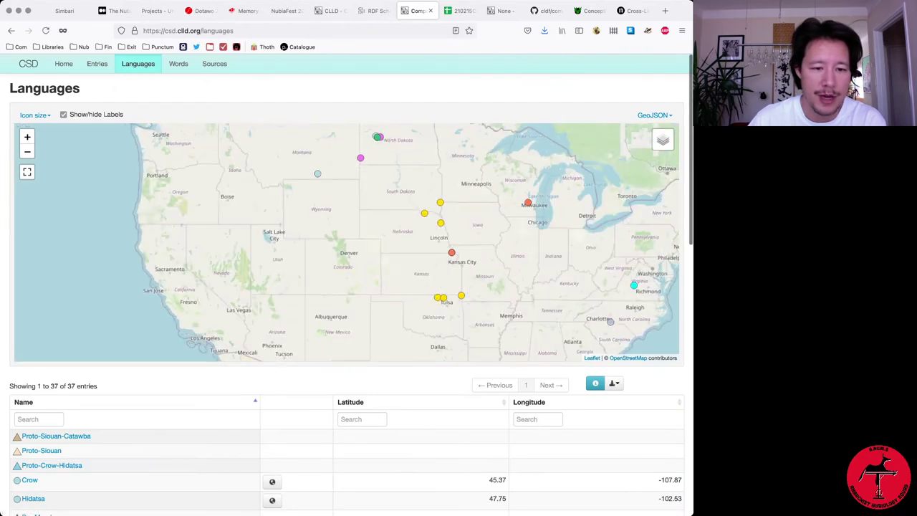
scroll(347, 287, down, 3)
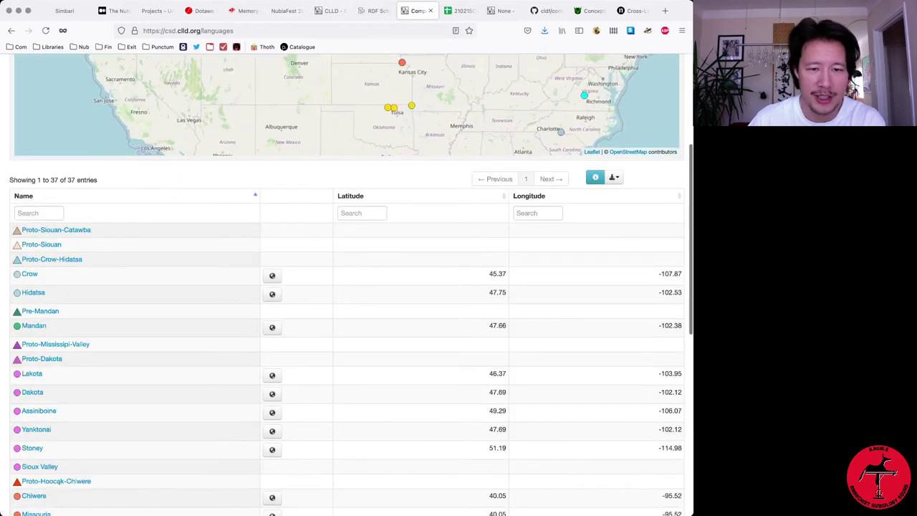
scroll(347, 287, down, 1)
scroll(347, 286, down, 5)
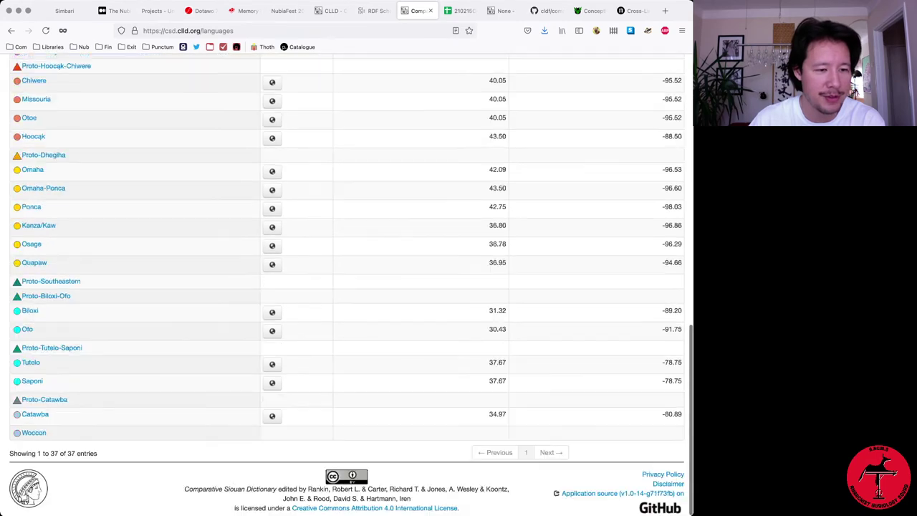
scroll(347, 287, up, 15)
scroll(347, 286, down, 2)
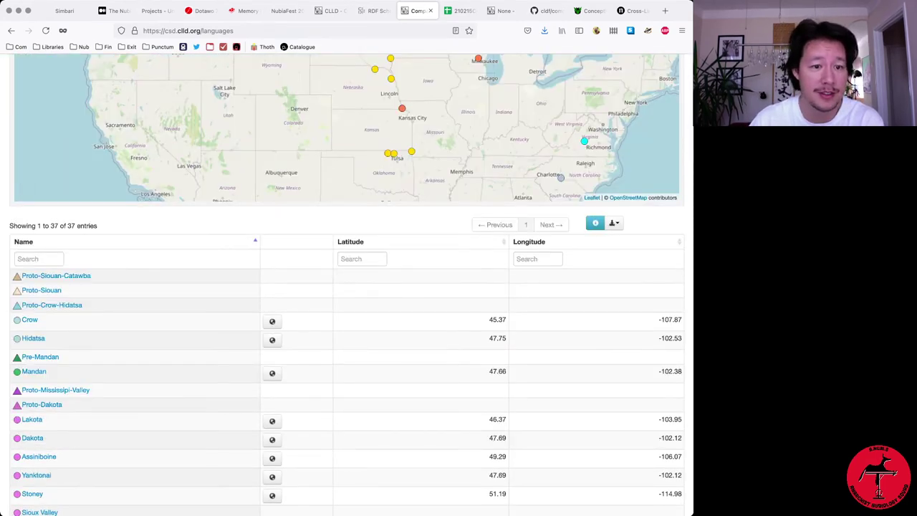
scroll(347, 286, up, 3)
Open the dictionary's Words page and skim the table of lemmas, languages, cognates and meanings down to its end
click(179, 64)
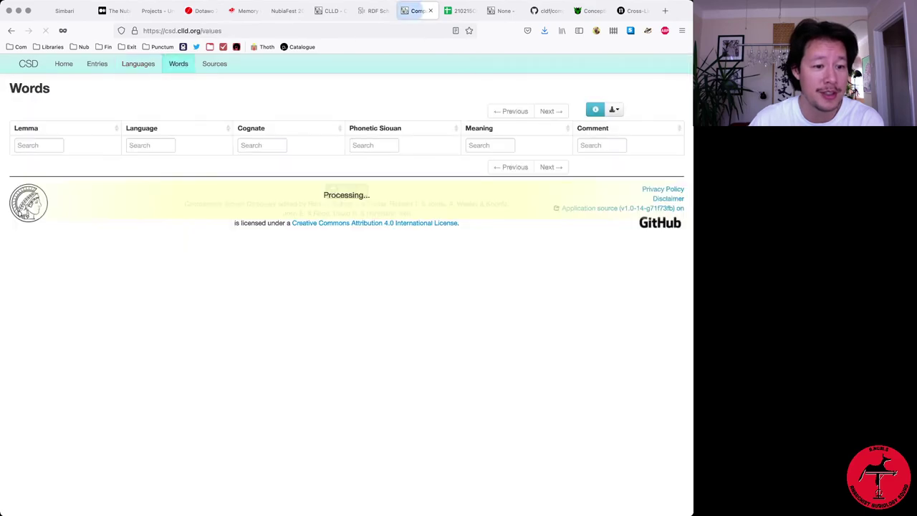
scroll(346, 286, down, 4)
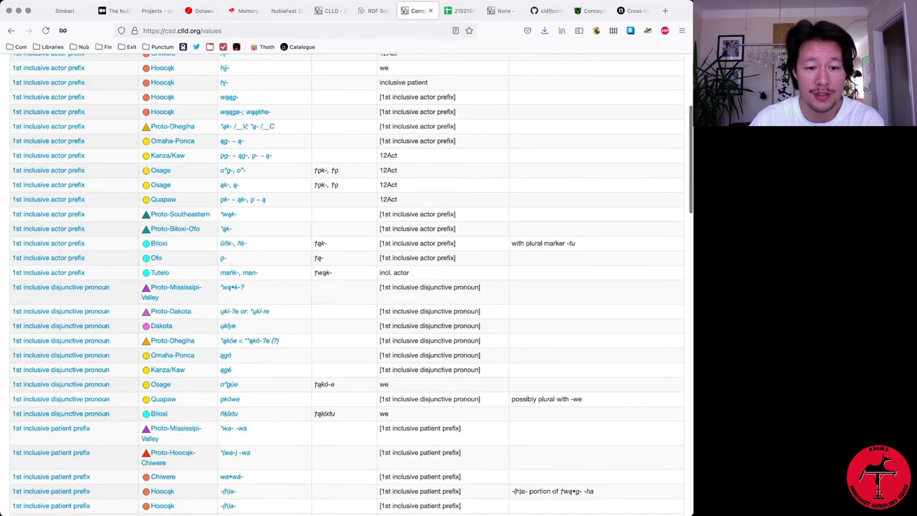
scroll(347, 286, down, 15)
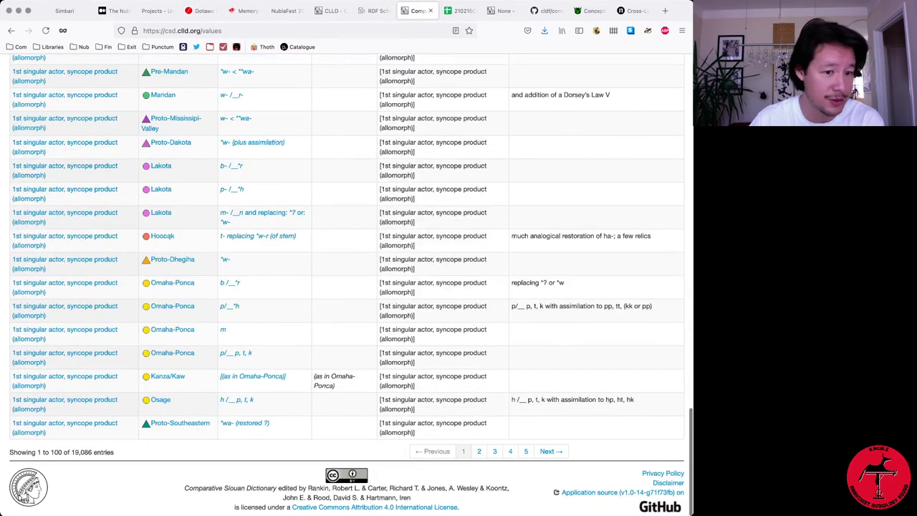
scroll(346, 287, up, 15)
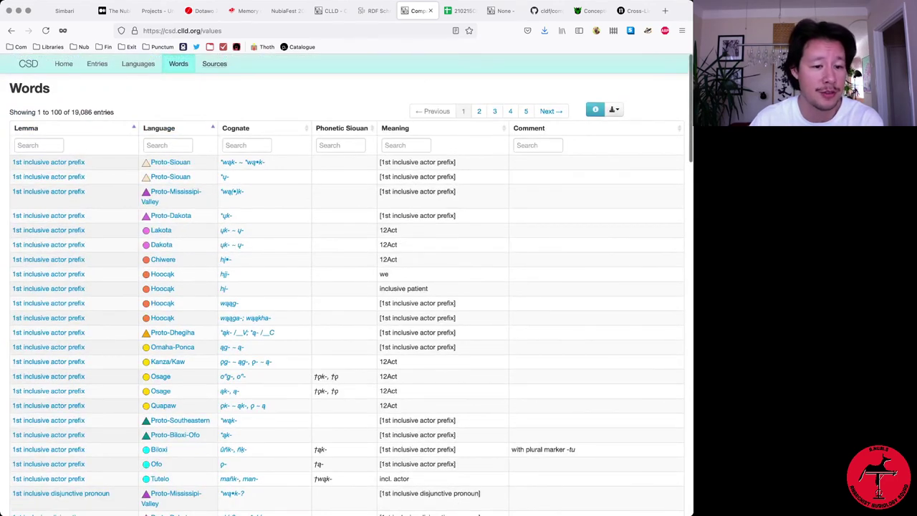
Look over the dictionary's Sources, Words and Languages pages, finishing on its home page
click(214, 64)
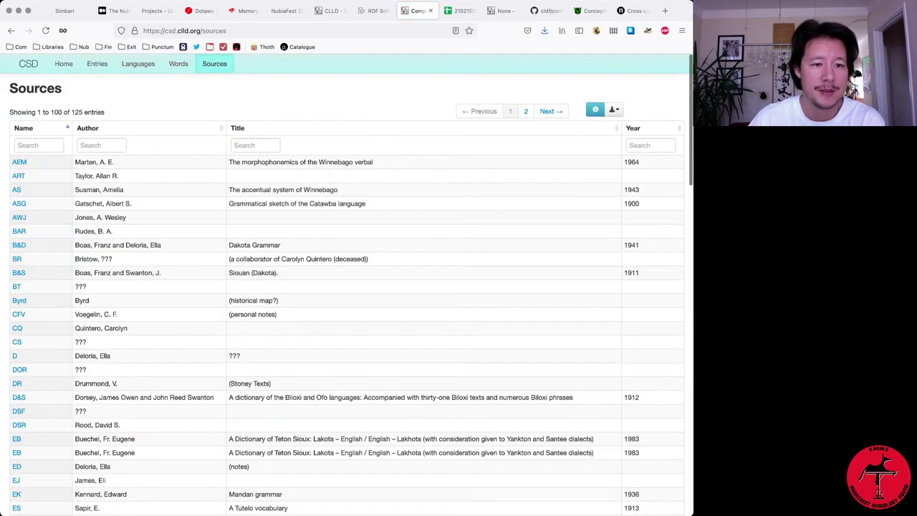
click(178, 63)
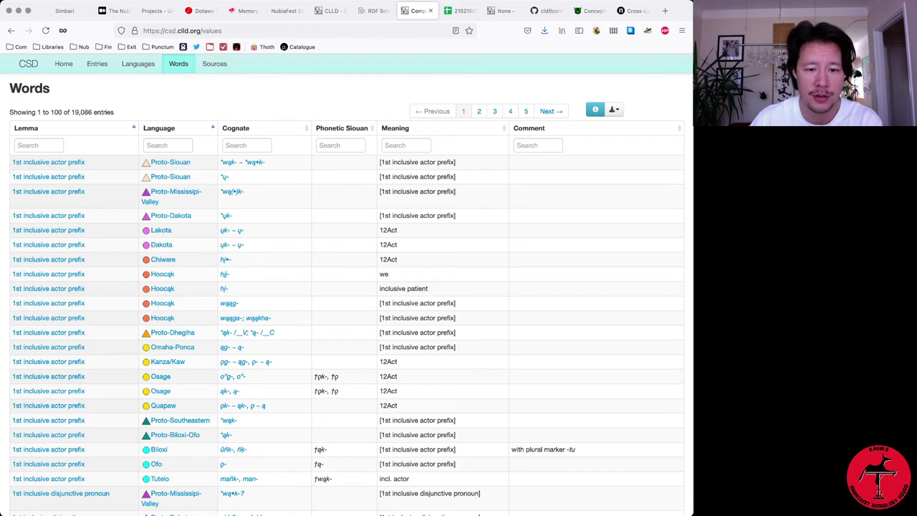
scroll(344, 286, down, 20)
scroll(344, 287, up, 20)
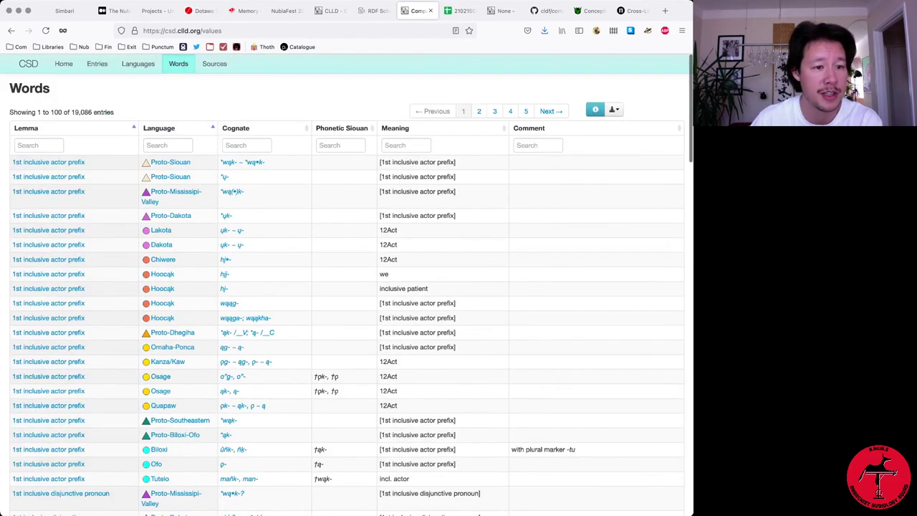
click(137, 63)
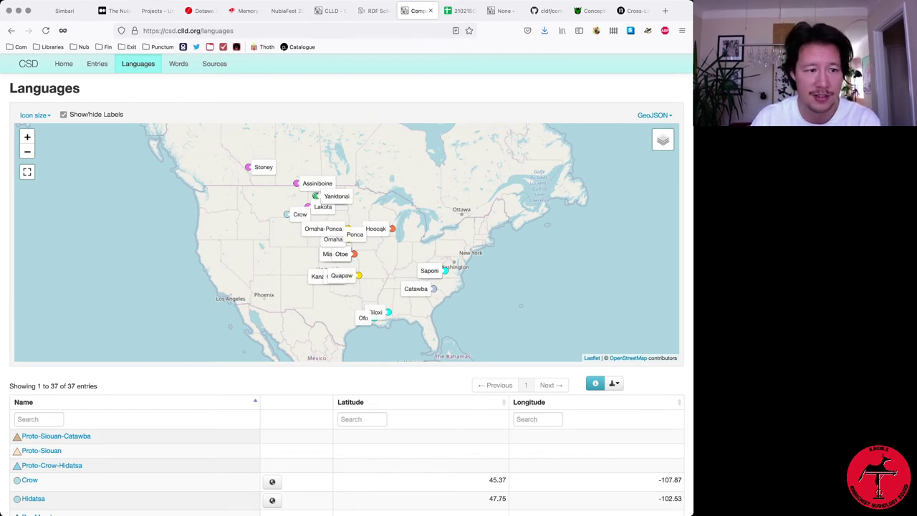
click(64, 63)
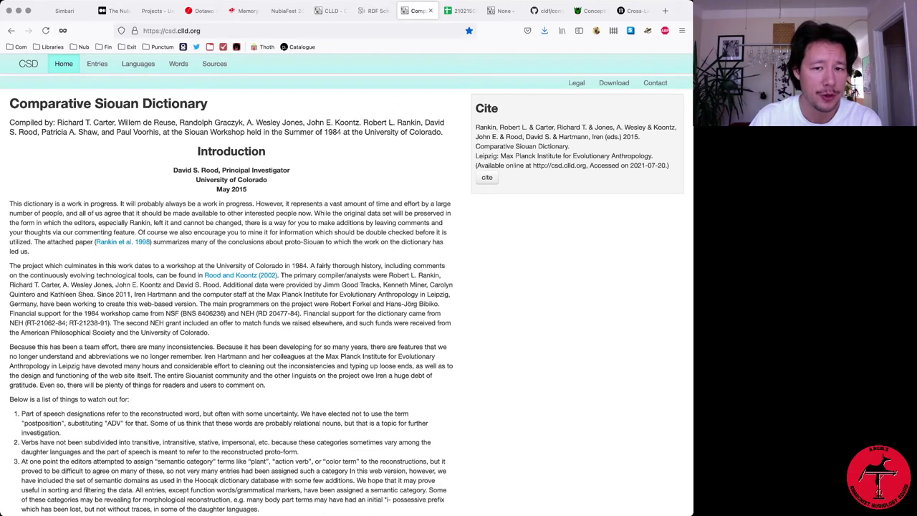
Switch to the 210215CND spreadsheet in Google Sheets, showing its FormTable
click(458, 11)
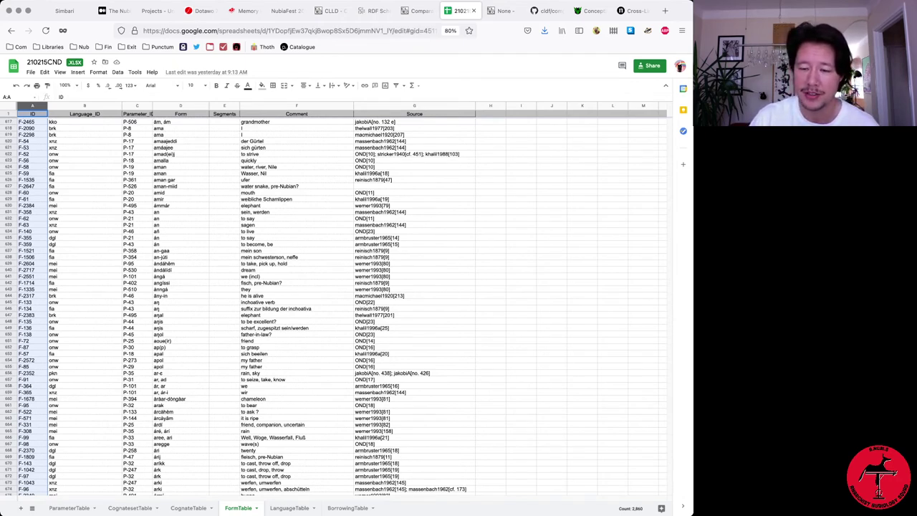
key(super+Tab)
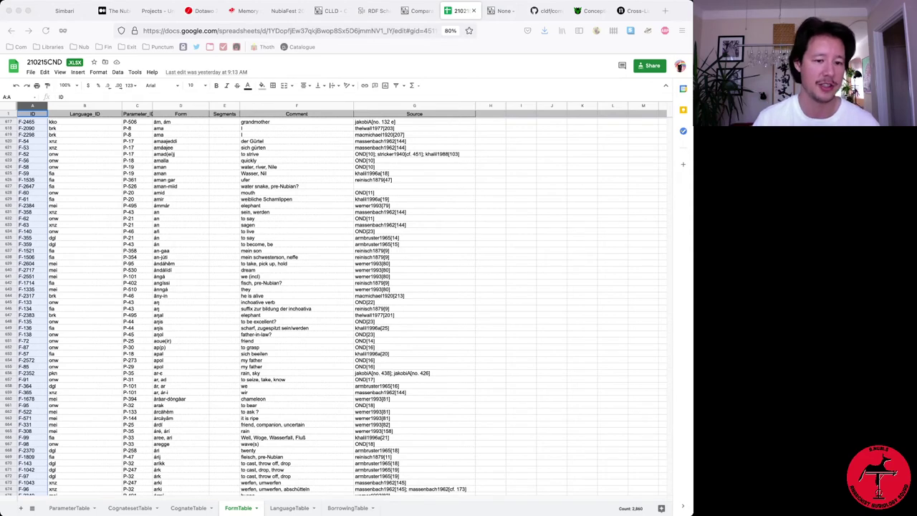
key(super+Tab)
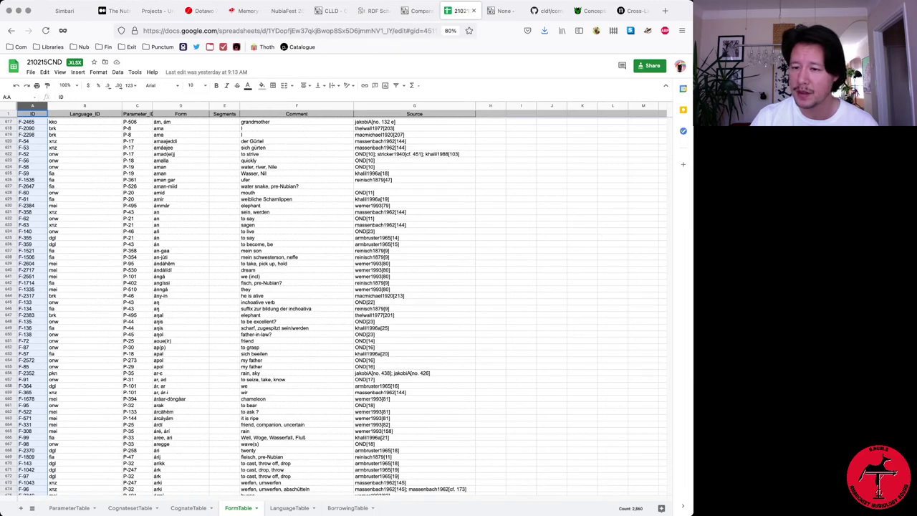
key(super+Tab)
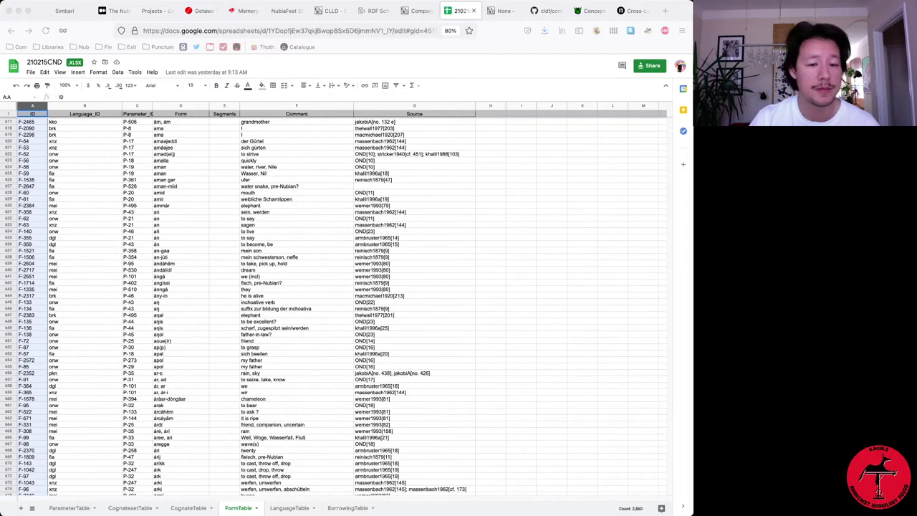
key(super+Tab)
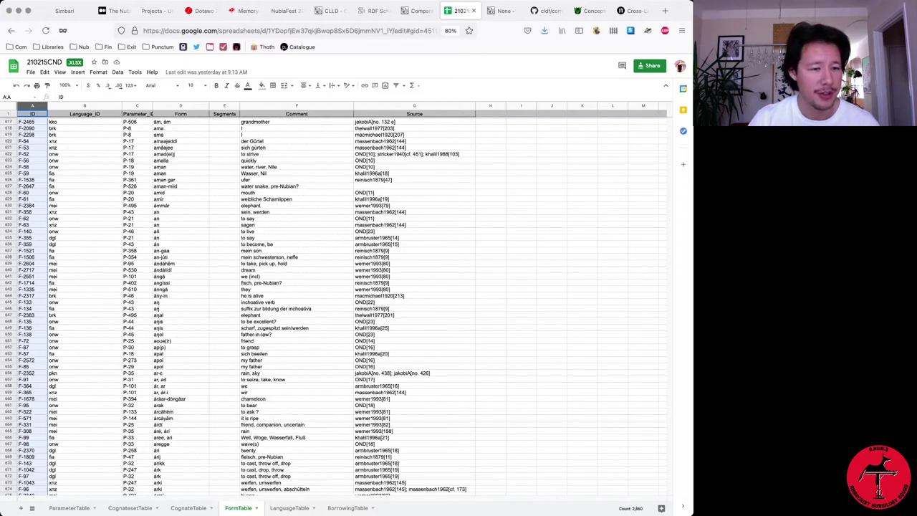
Examine the comments and source references of the forms in FormTable, selecting sample source cells such as OND[18] and massenbach1962[144]
click(296, 206)
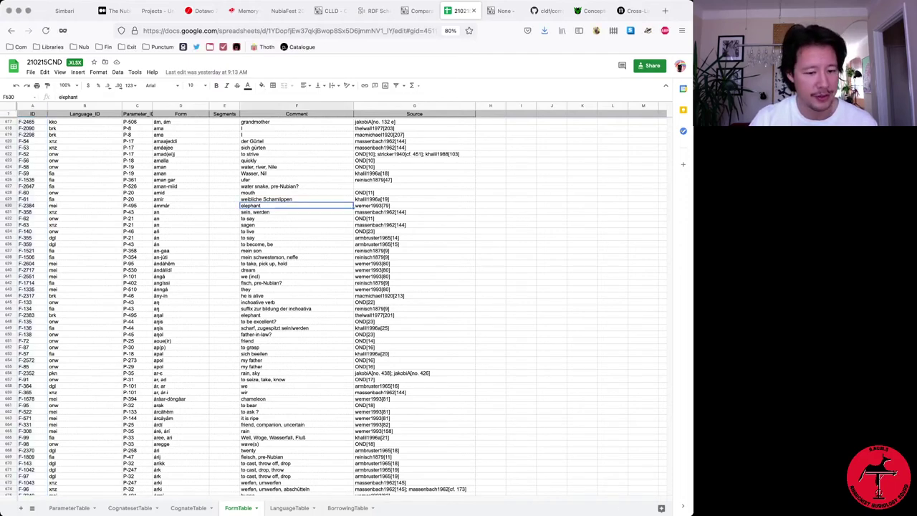
click(414, 219)
click(414, 283)
click(414, 372)
click(414, 269)
click(414, 405)
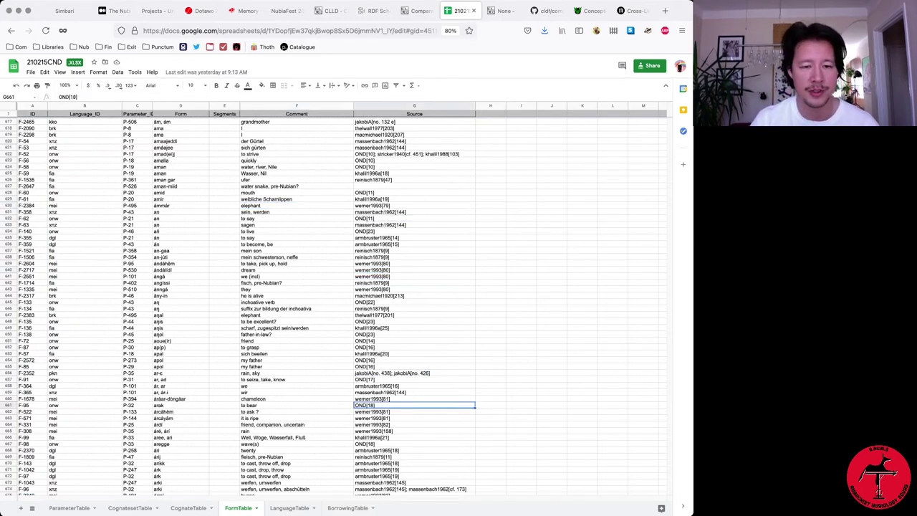
scroll(337, 301, up, 5)
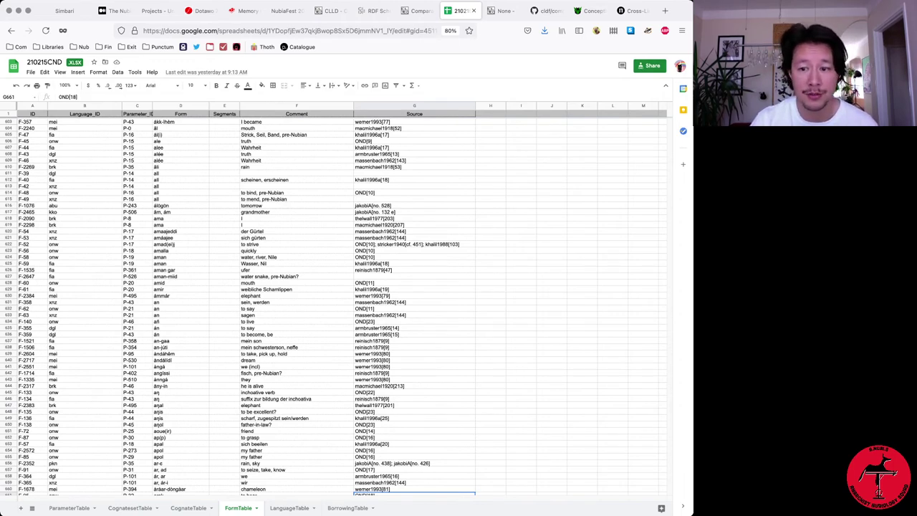
click(414, 230)
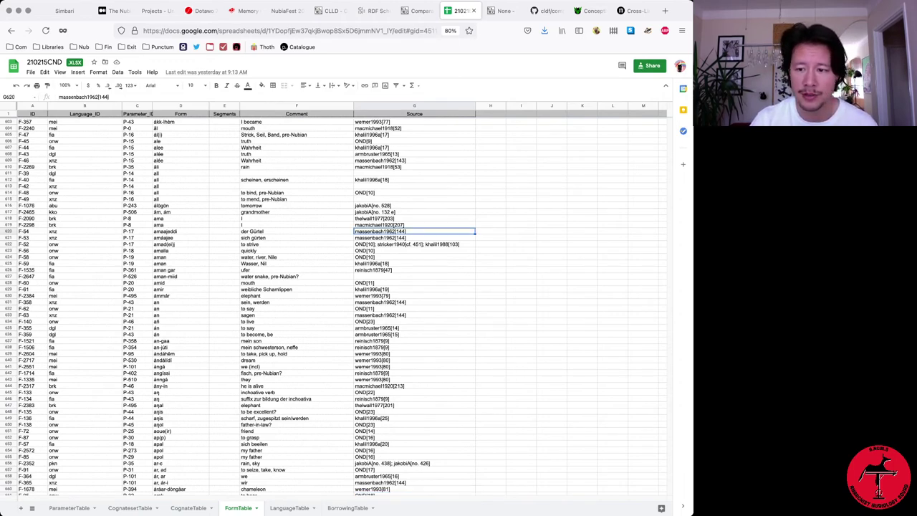
scroll(336, 301, up, 10)
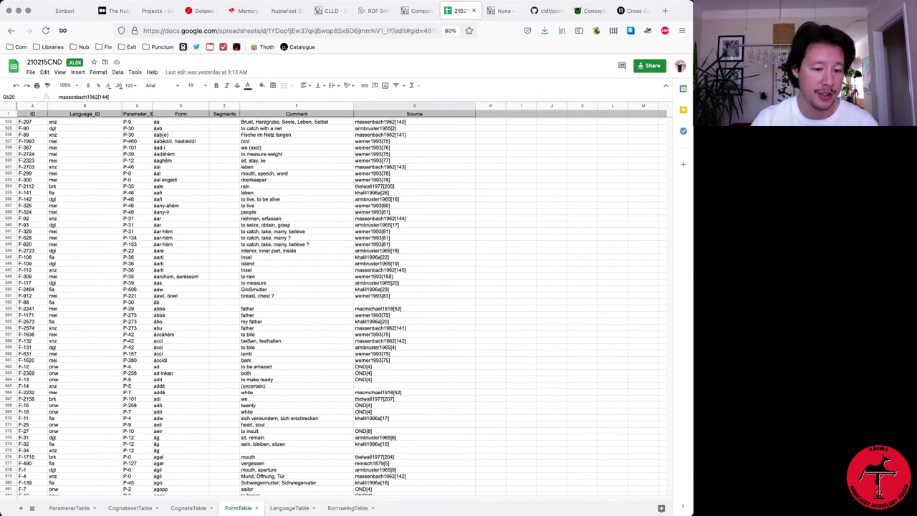
Look through the spreadsheet's parameter, cognate set, cognate, form and borrowing tables, finishing on LanguageTable
click(69, 508)
click(130, 508)
click(187, 508)
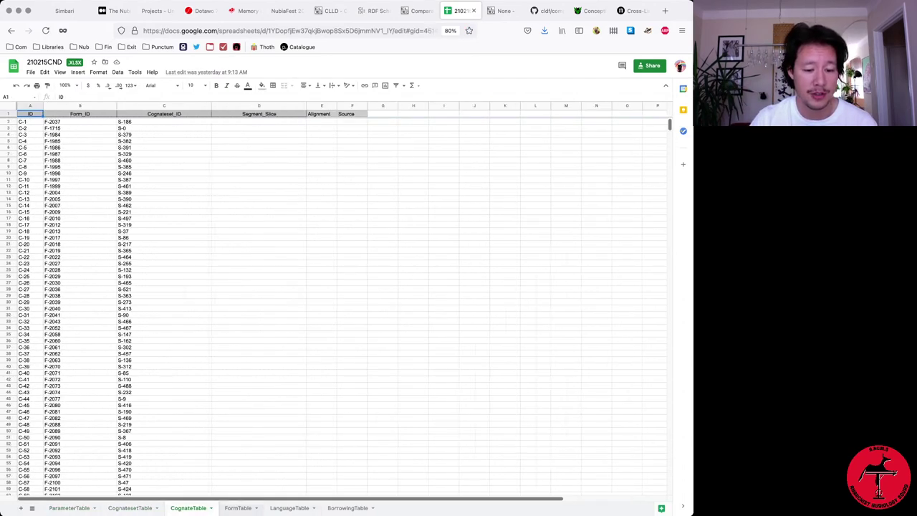
click(238, 508)
click(289, 508)
click(347, 507)
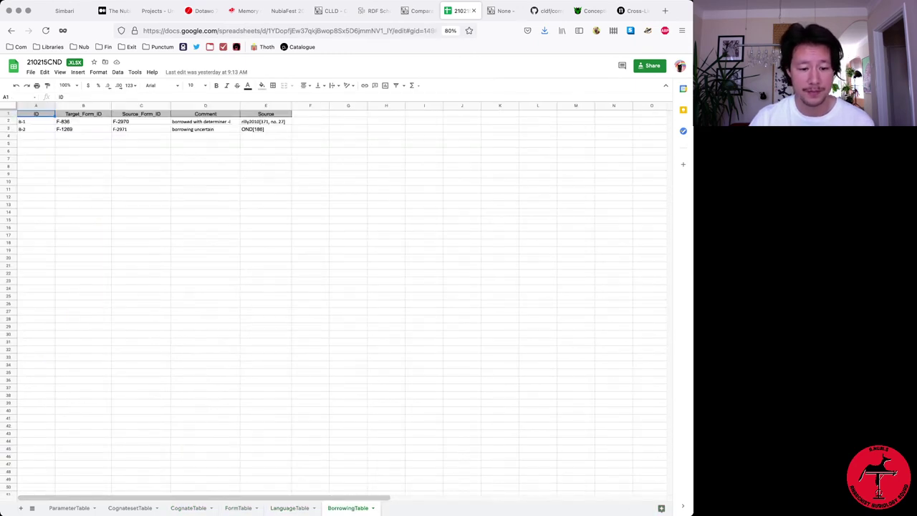
click(289, 508)
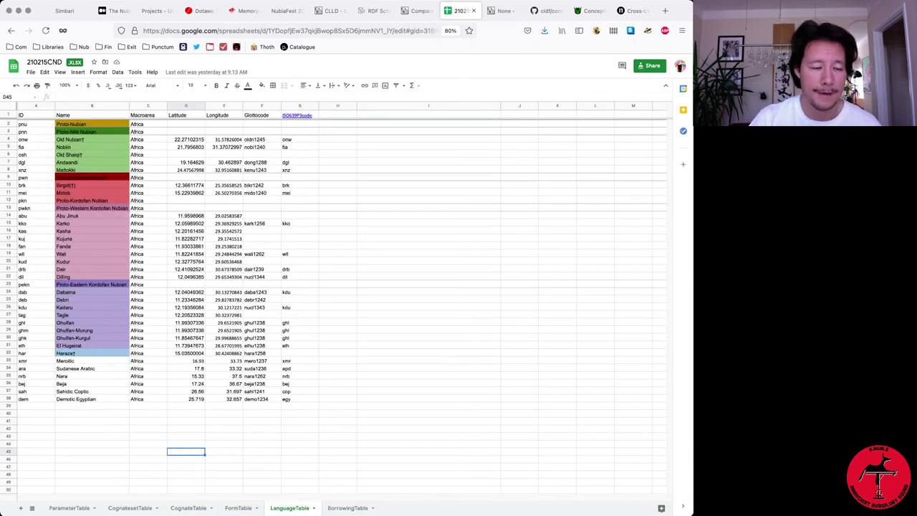
click(428, 299)
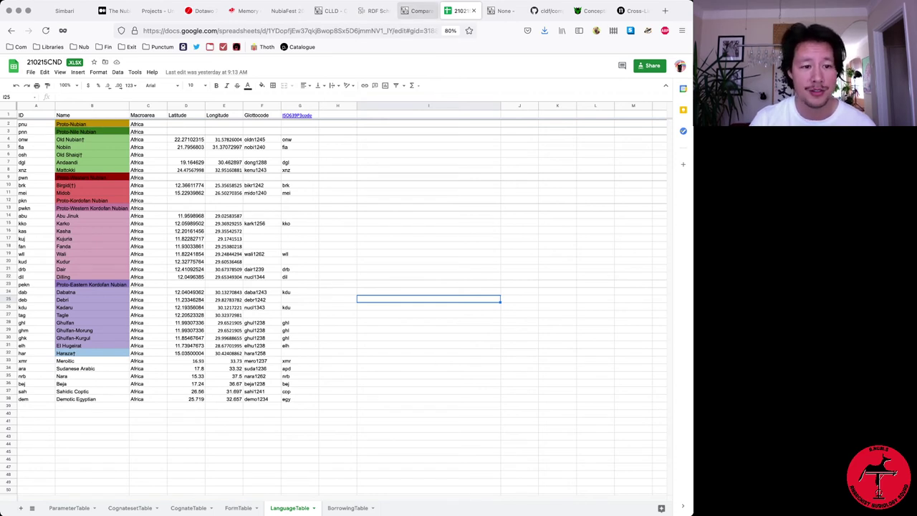
Switch to the cnd.unionfornubianstudies.org site and examine its Languages page, comparing the map with the list of names, families and coordinates
click(504, 10)
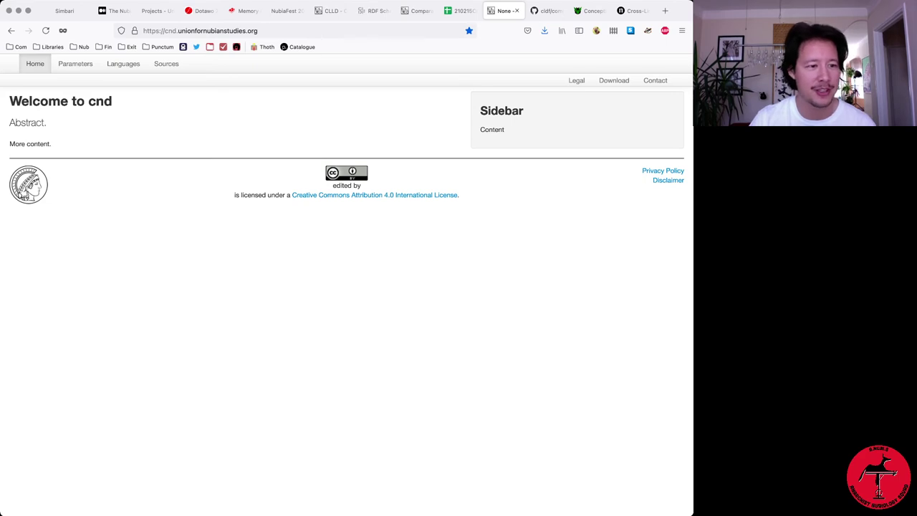
click(123, 64)
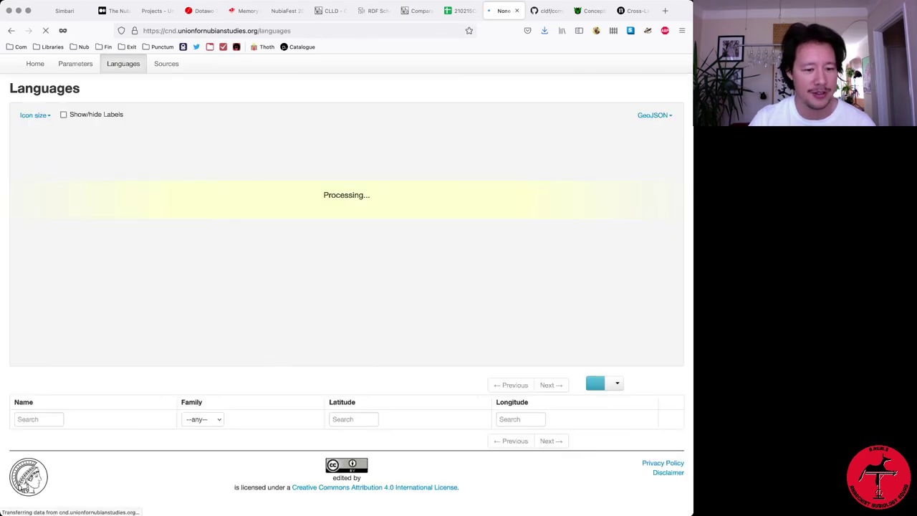
scroll(347, 286, down, 5)
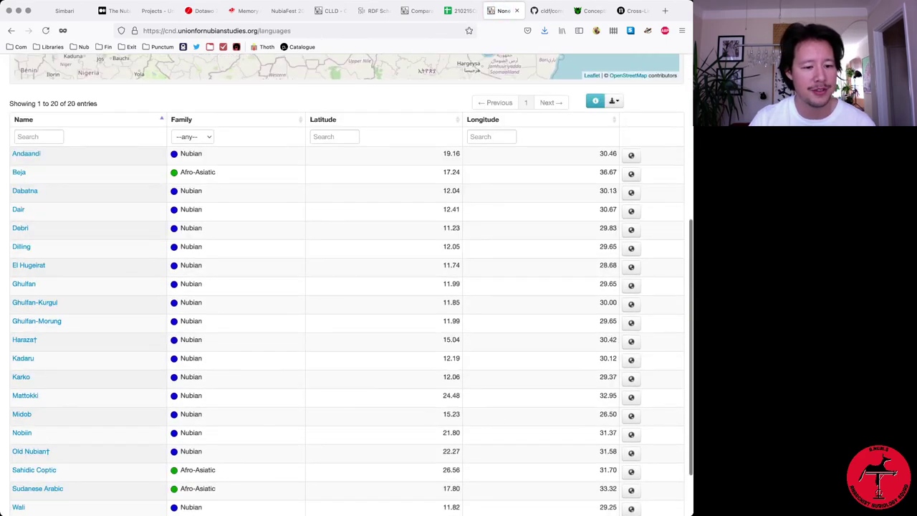
scroll(346, 286, down, 2)
scroll(346, 286, up, 5)
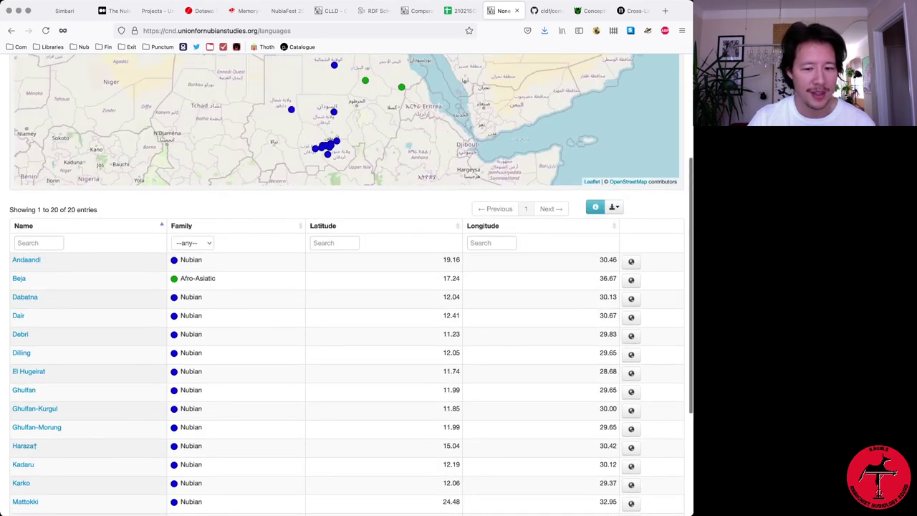
scroll(347, 286, up, 2)
scroll(346, 287, down, 5)
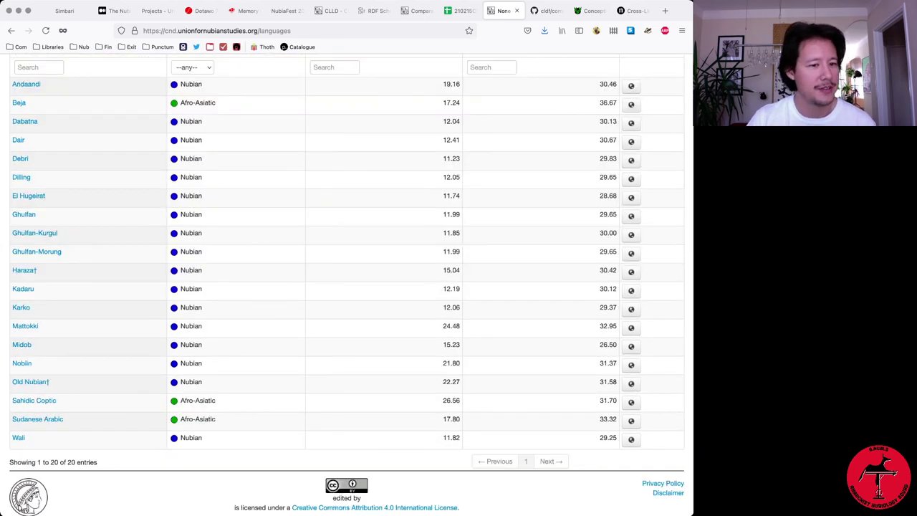
scroll(347, 287, up, 2)
scroll(347, 286, up, 4)
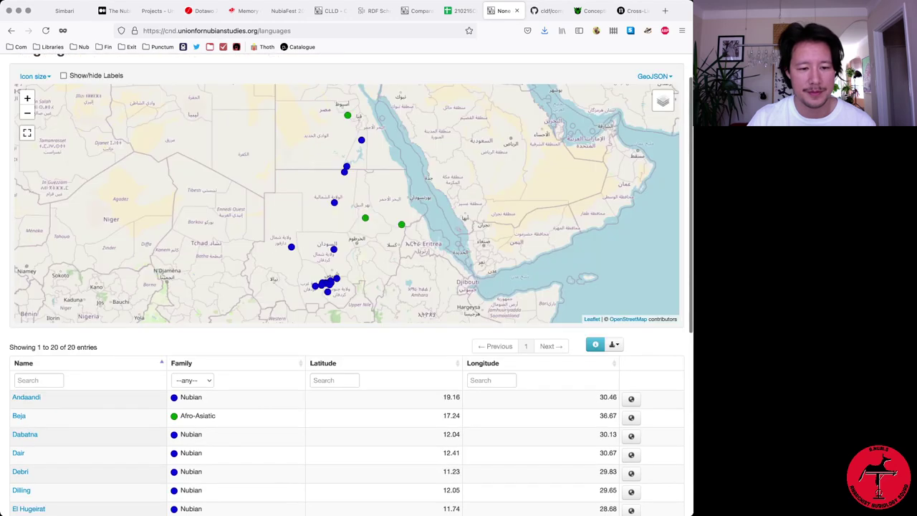
scroll(347, 287, down, 1)
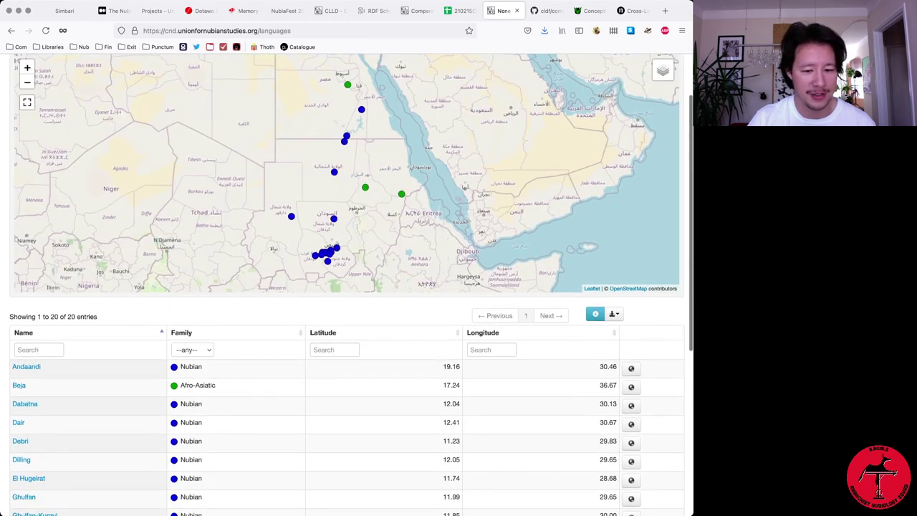
scroll(347, 286, down, 4)
scroll(347, 286, down, 4)
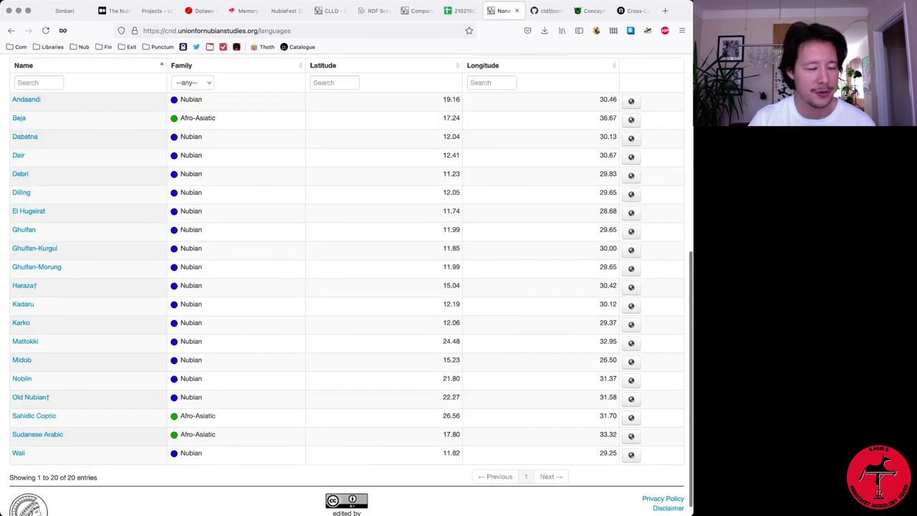
scroll(347, 287, up, 3)
scroll(347, 287, up, 2)
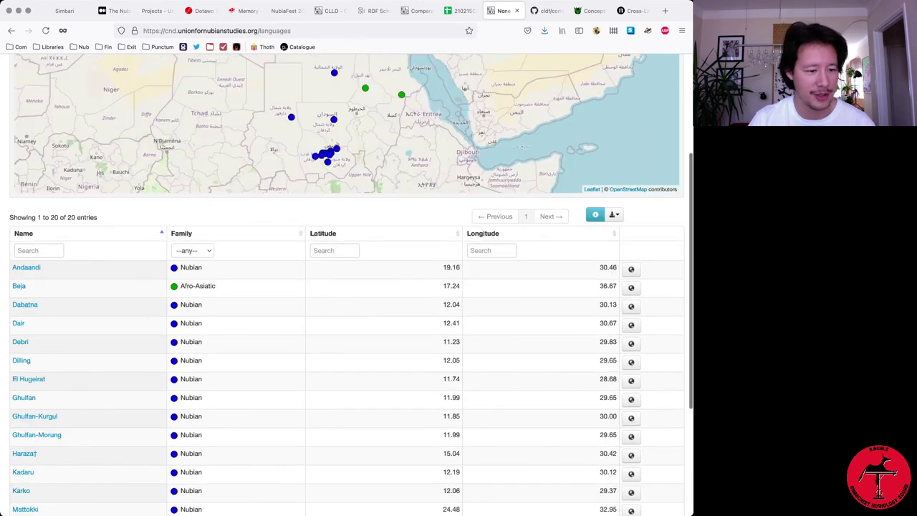
scroll(346, 287, down, 6)
scroll(346, 287, up, 5)
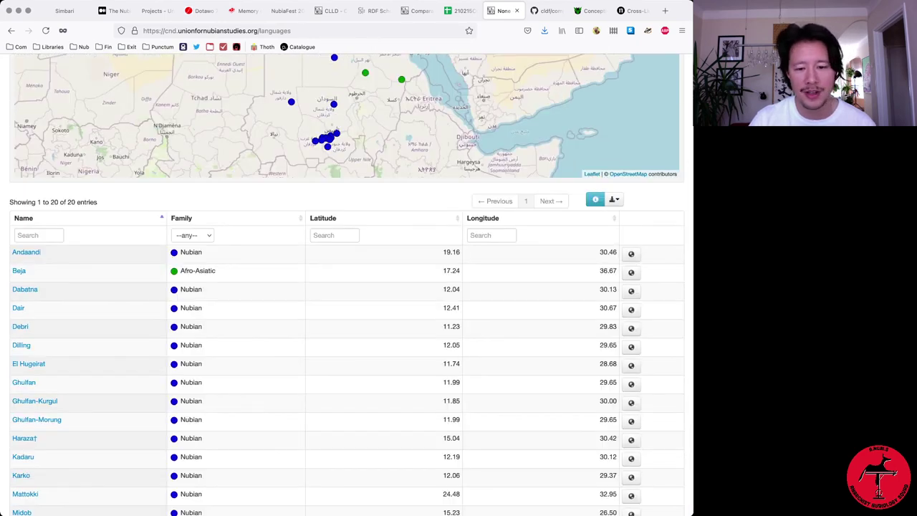
scroll(346, 287, down, 5)
scroll(347, 286, up, 10)
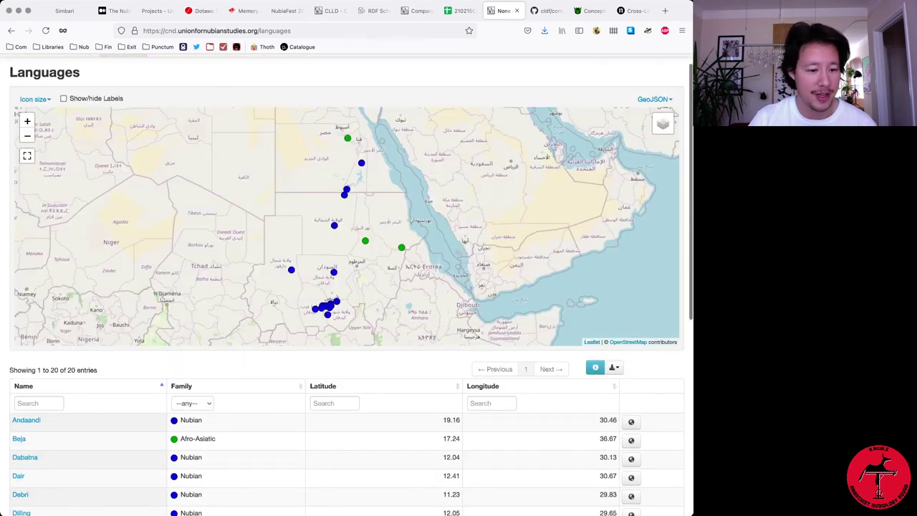
scroll(347, 286, down, 2)
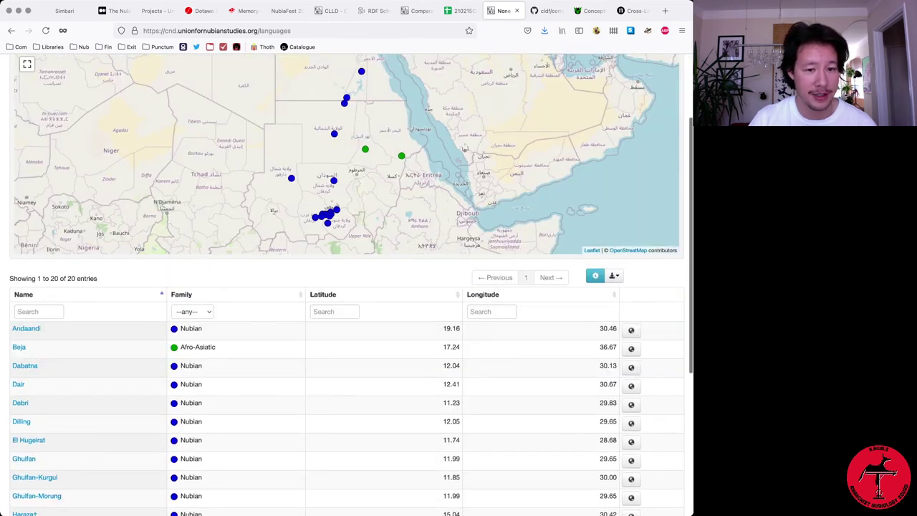
Look through the complete language table from Andaandi to Wali, checking the Nubian and Afro-Asiatic entries against the map markers
scroll(347, 287, down, 5)
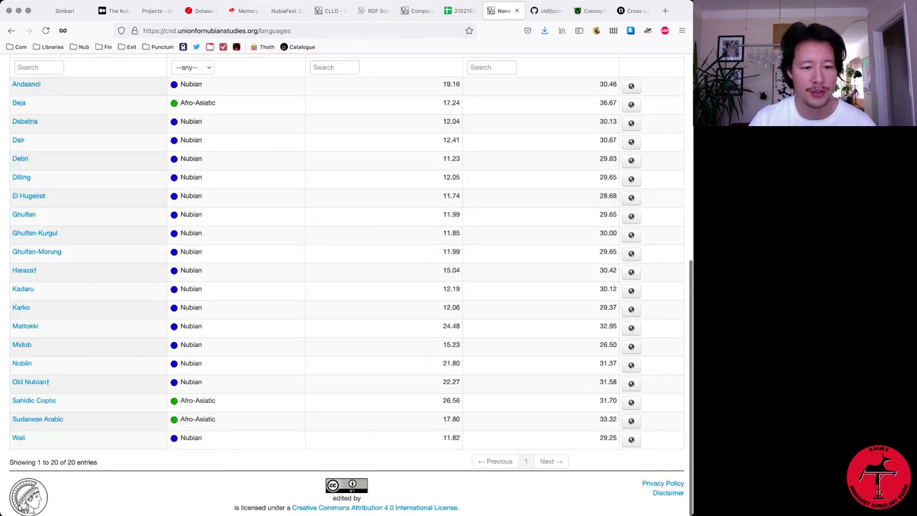
scroll(347, 287, up, 7)
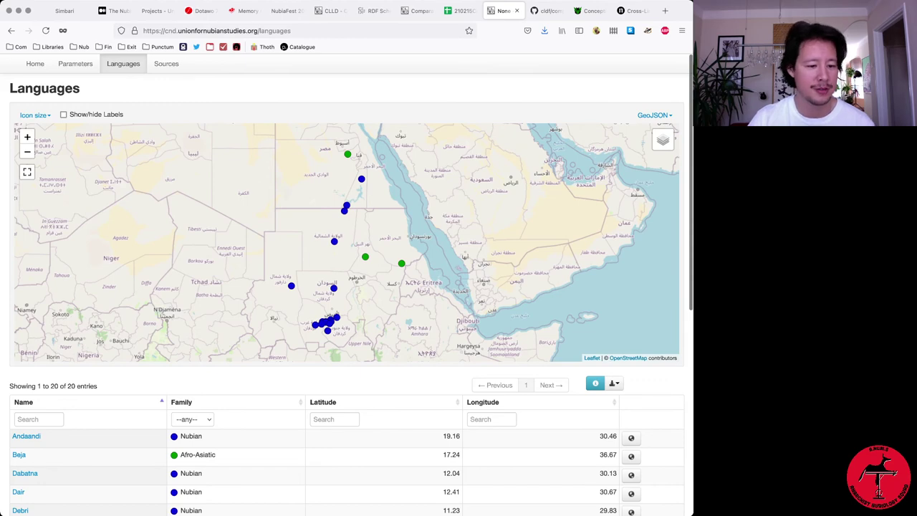
scroll(347, 286, down, 3)
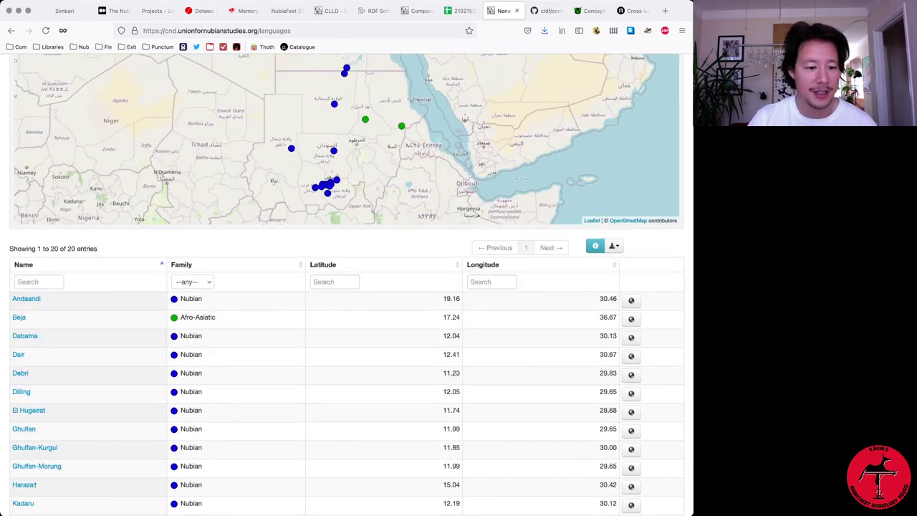
scroll(347, 286, down, 4)
scroll(347, 286, up, 5)
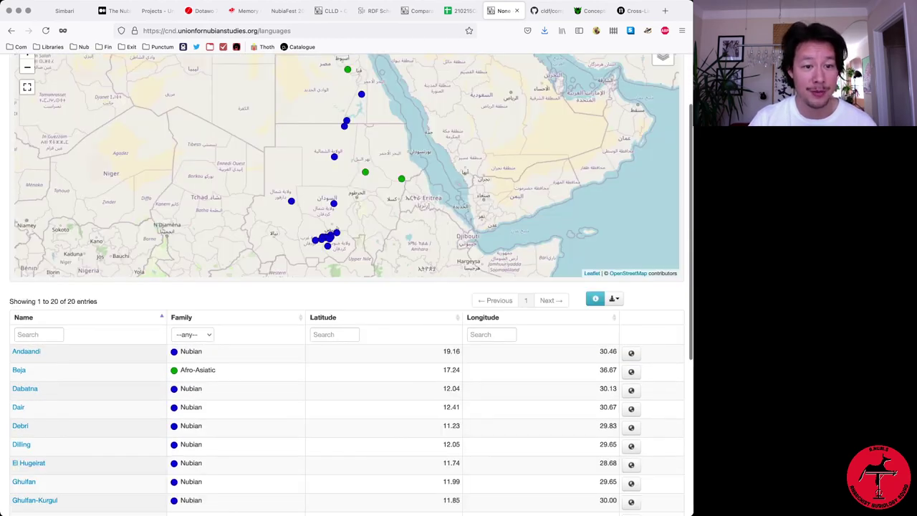
Open the site's Sources page and look through the bibliography with its titles, years, authors and BibTeX types
scroll(346, 287, up, 2)
click(166, 63)
scroll(347, 287, down, 5)
scroll(346, 287, down, 2)
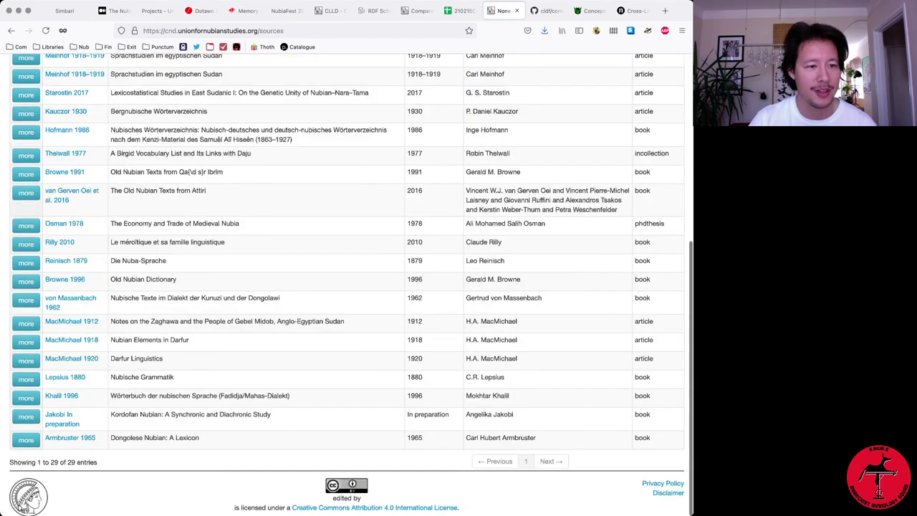
scroll(347, 287, up, 5)
Return to the Languages page, open the Nobiin entry and look through its values, parameters and source references
click(123, 63)
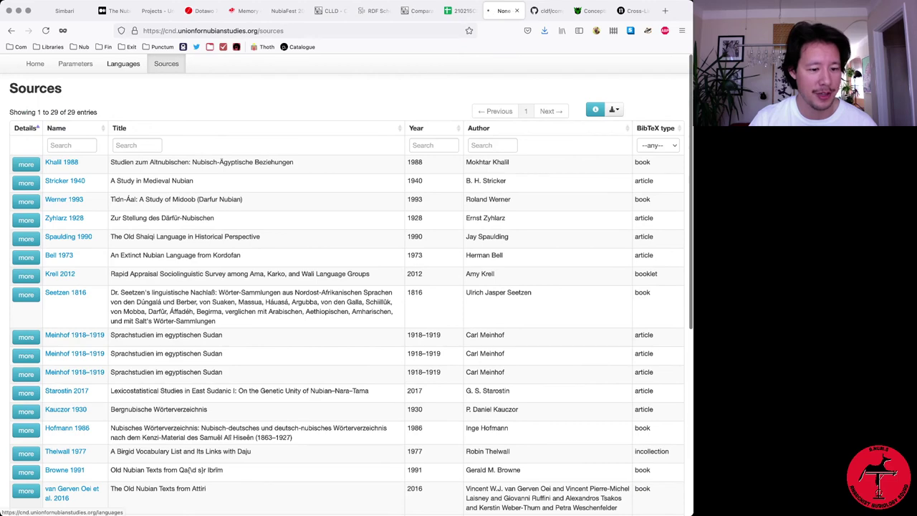
scroll(347, 286, down, 4)
scroll(347, 287, down, 2)
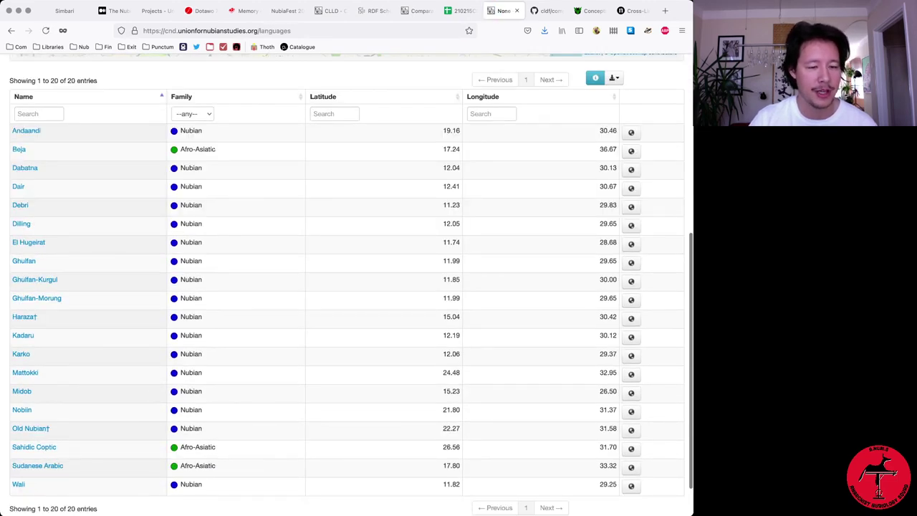
click(21, 409)
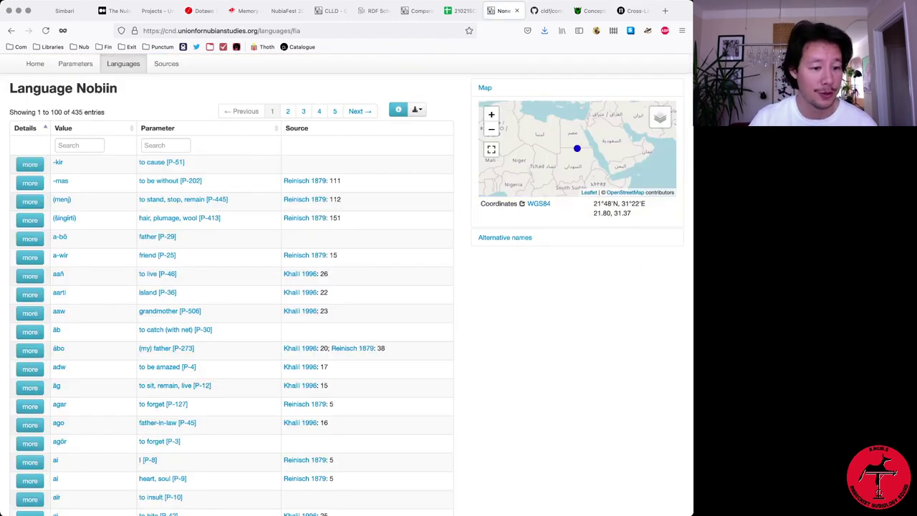
scroll(346, 287, down, 15)
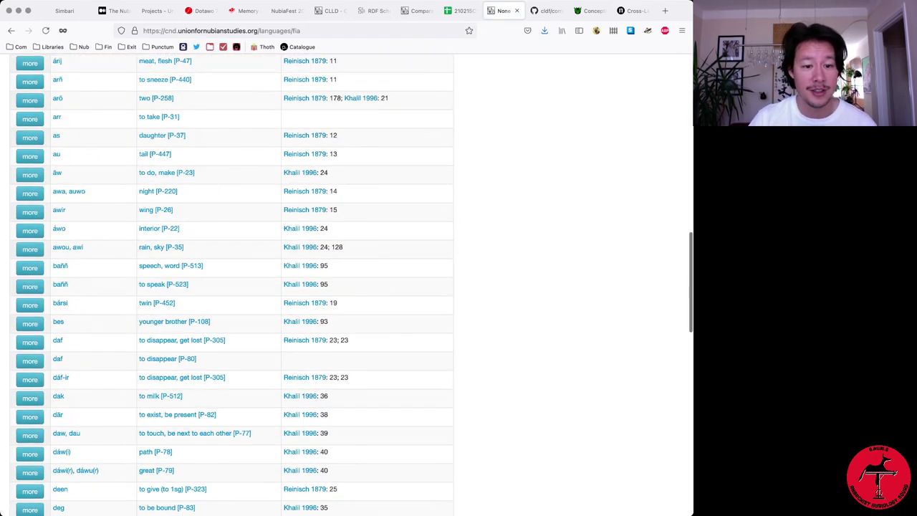
scroll(231, 285, down, 3)
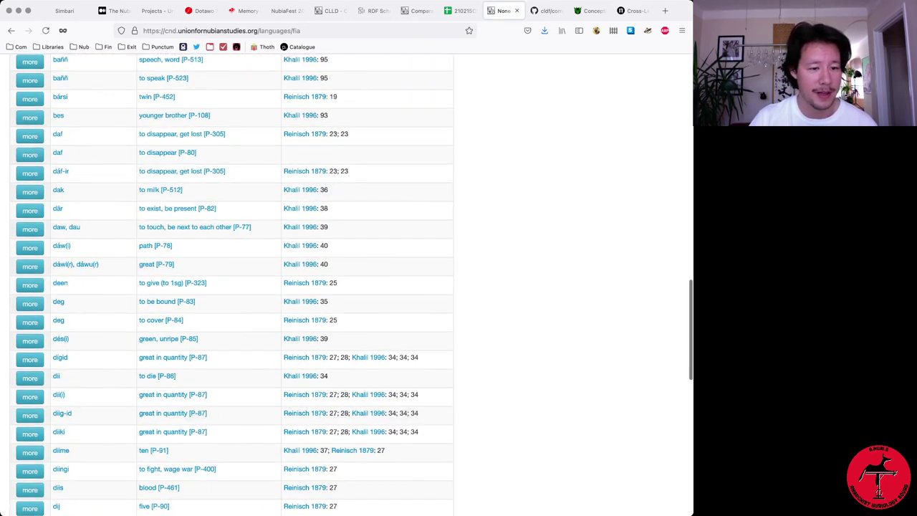
Open the parameter "to exist, be present [P-82]" from the Nobiin list and compare its map with the languages, values and sources
click(177, 208)
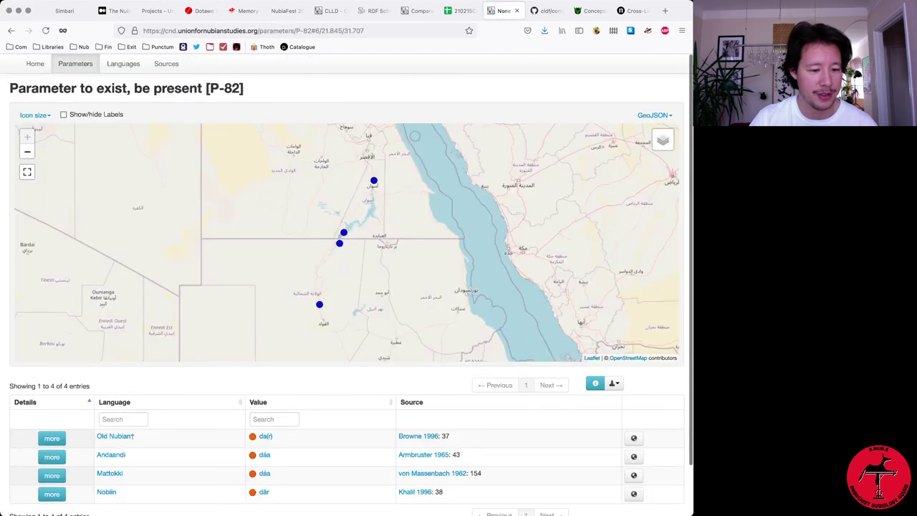
scroll(347, 287, down, 2)
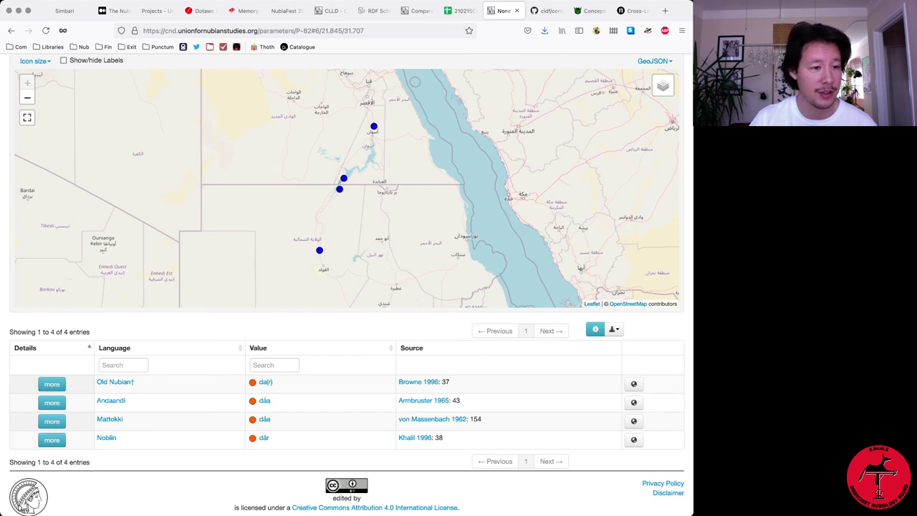
scroll(347, 287, up, 2)
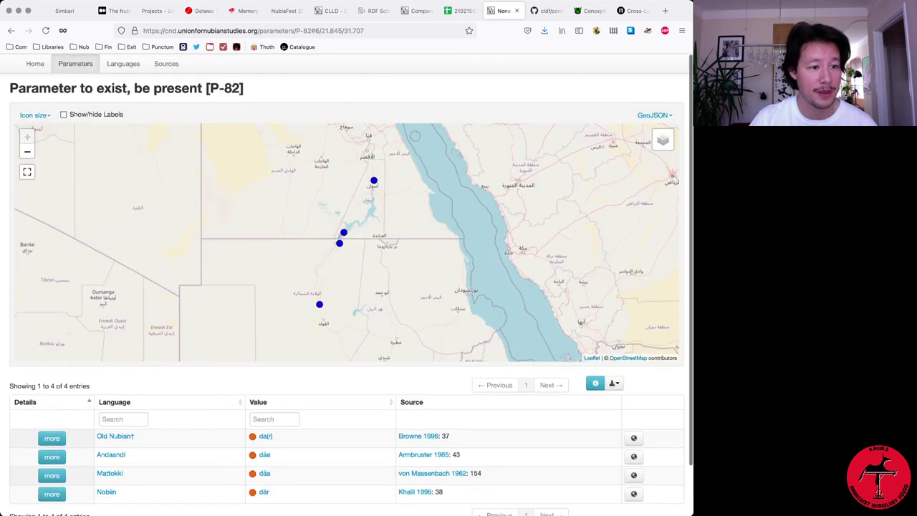
drag(219, 88, 93, 88)
scroll(347, 287, down, 2)
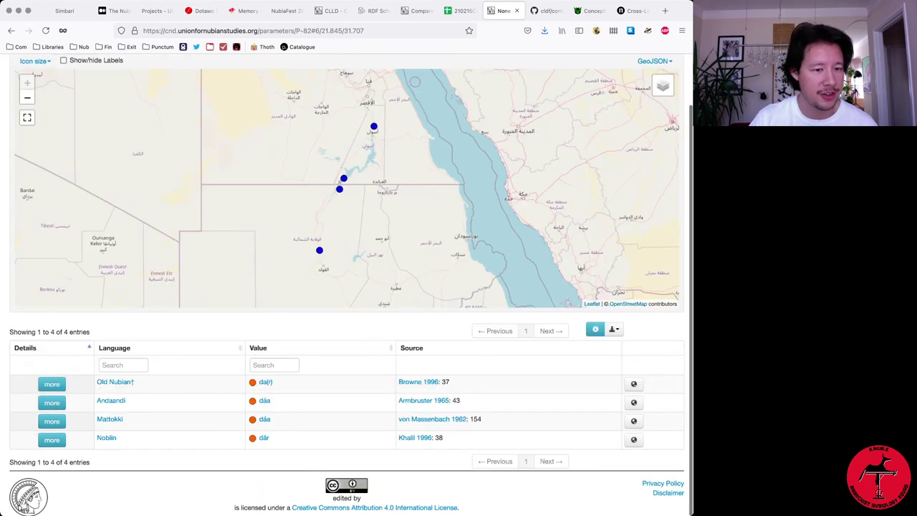
scroll(347, 287, up, 1)
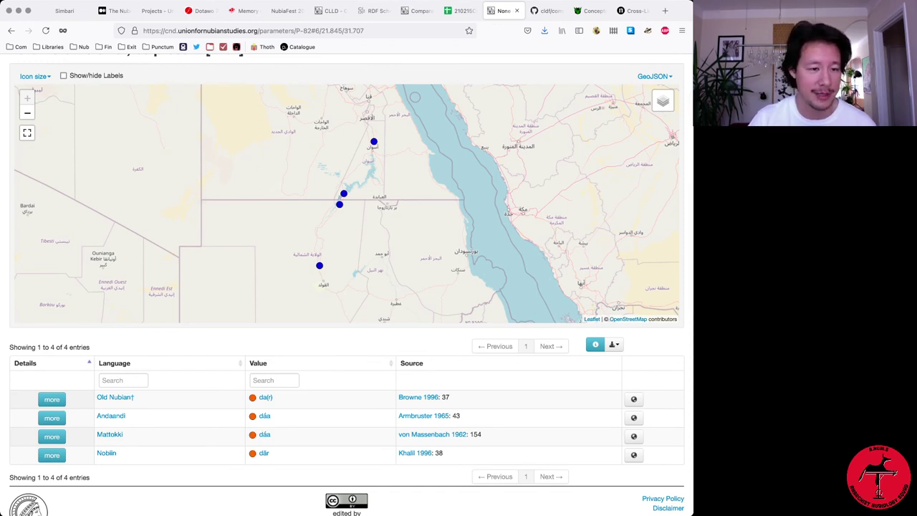
scroll(347, 284, up, 1)
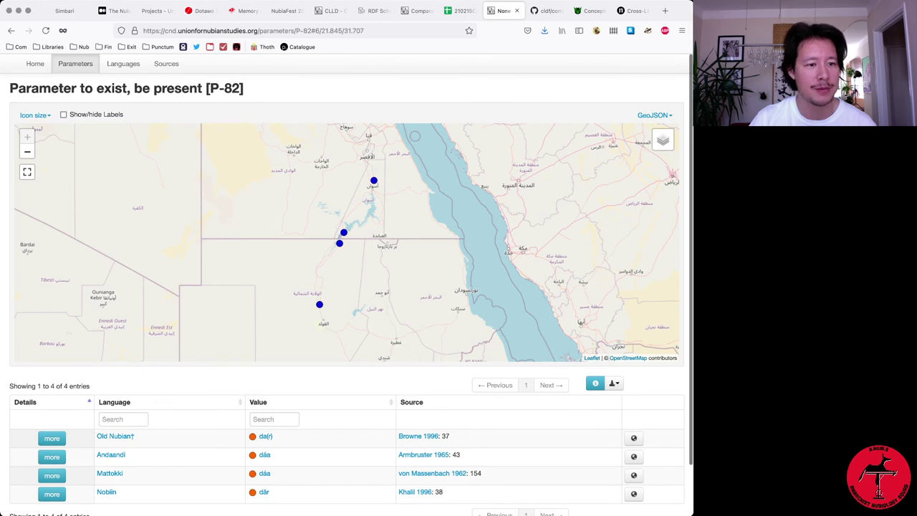